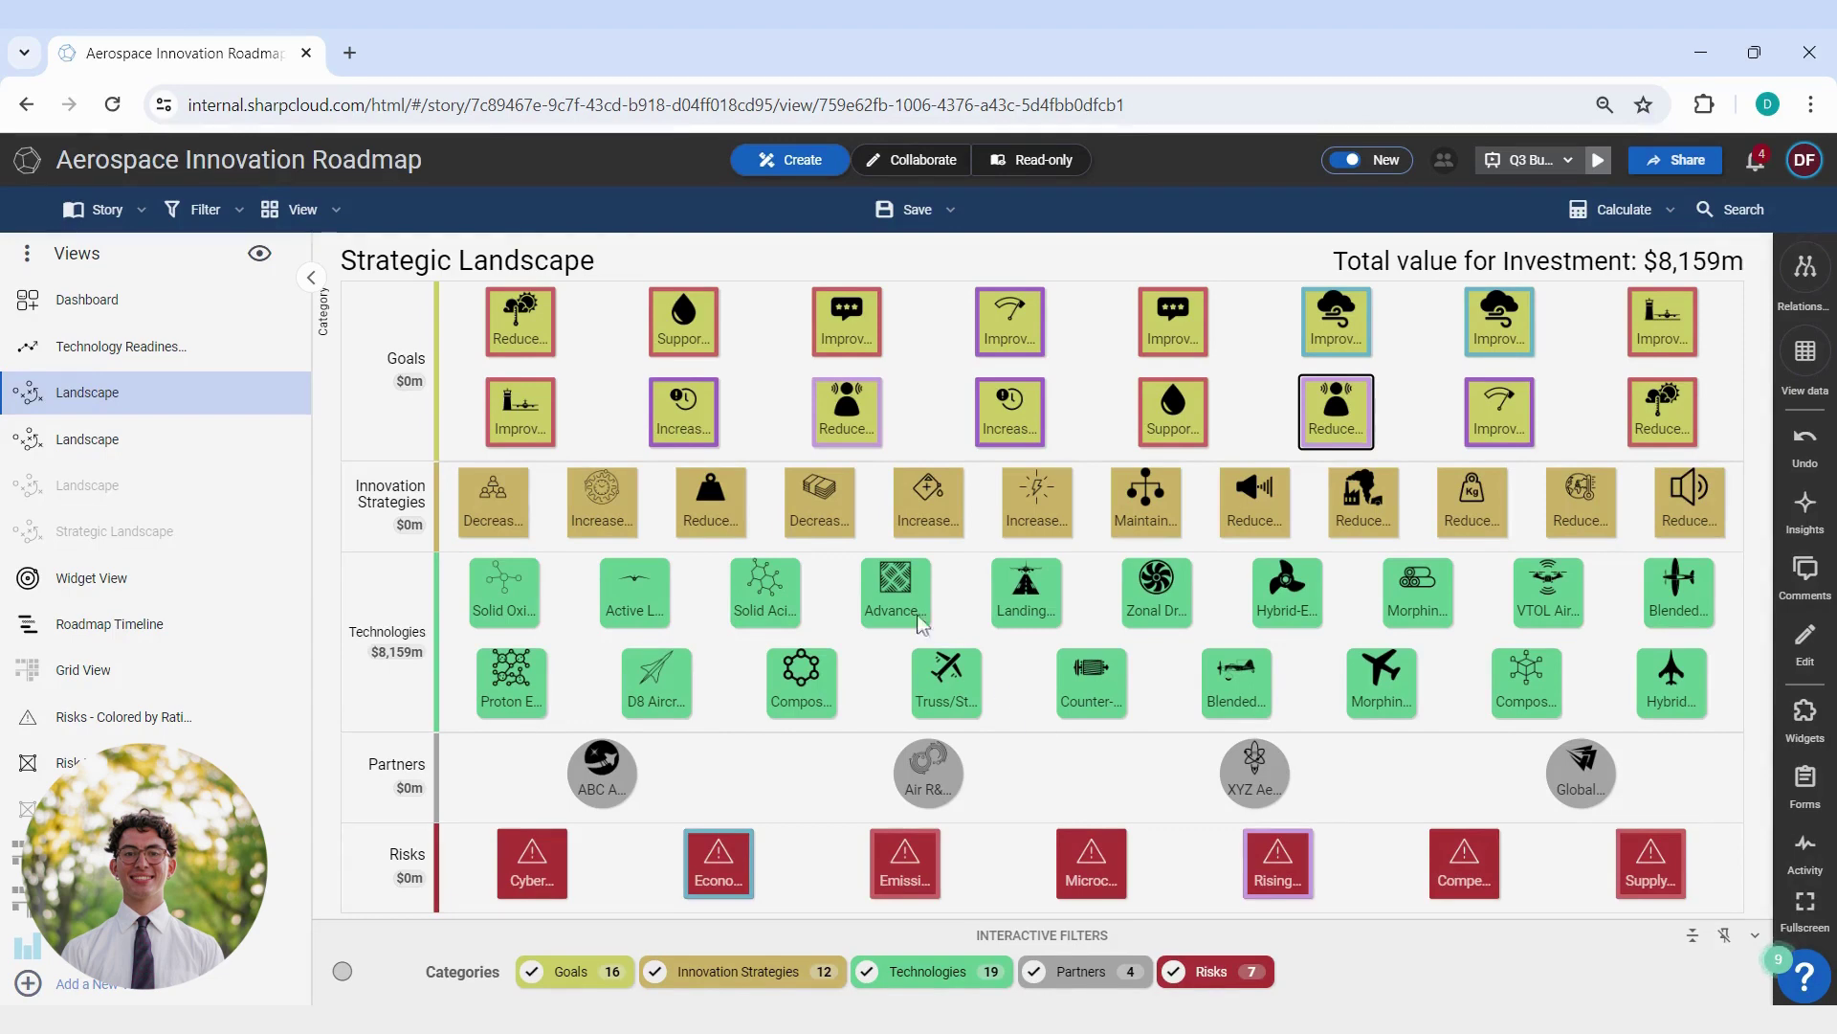
- View the launchpad and the account menu, closing each to return to the Strategic Landscape view
left_click(27, 164)
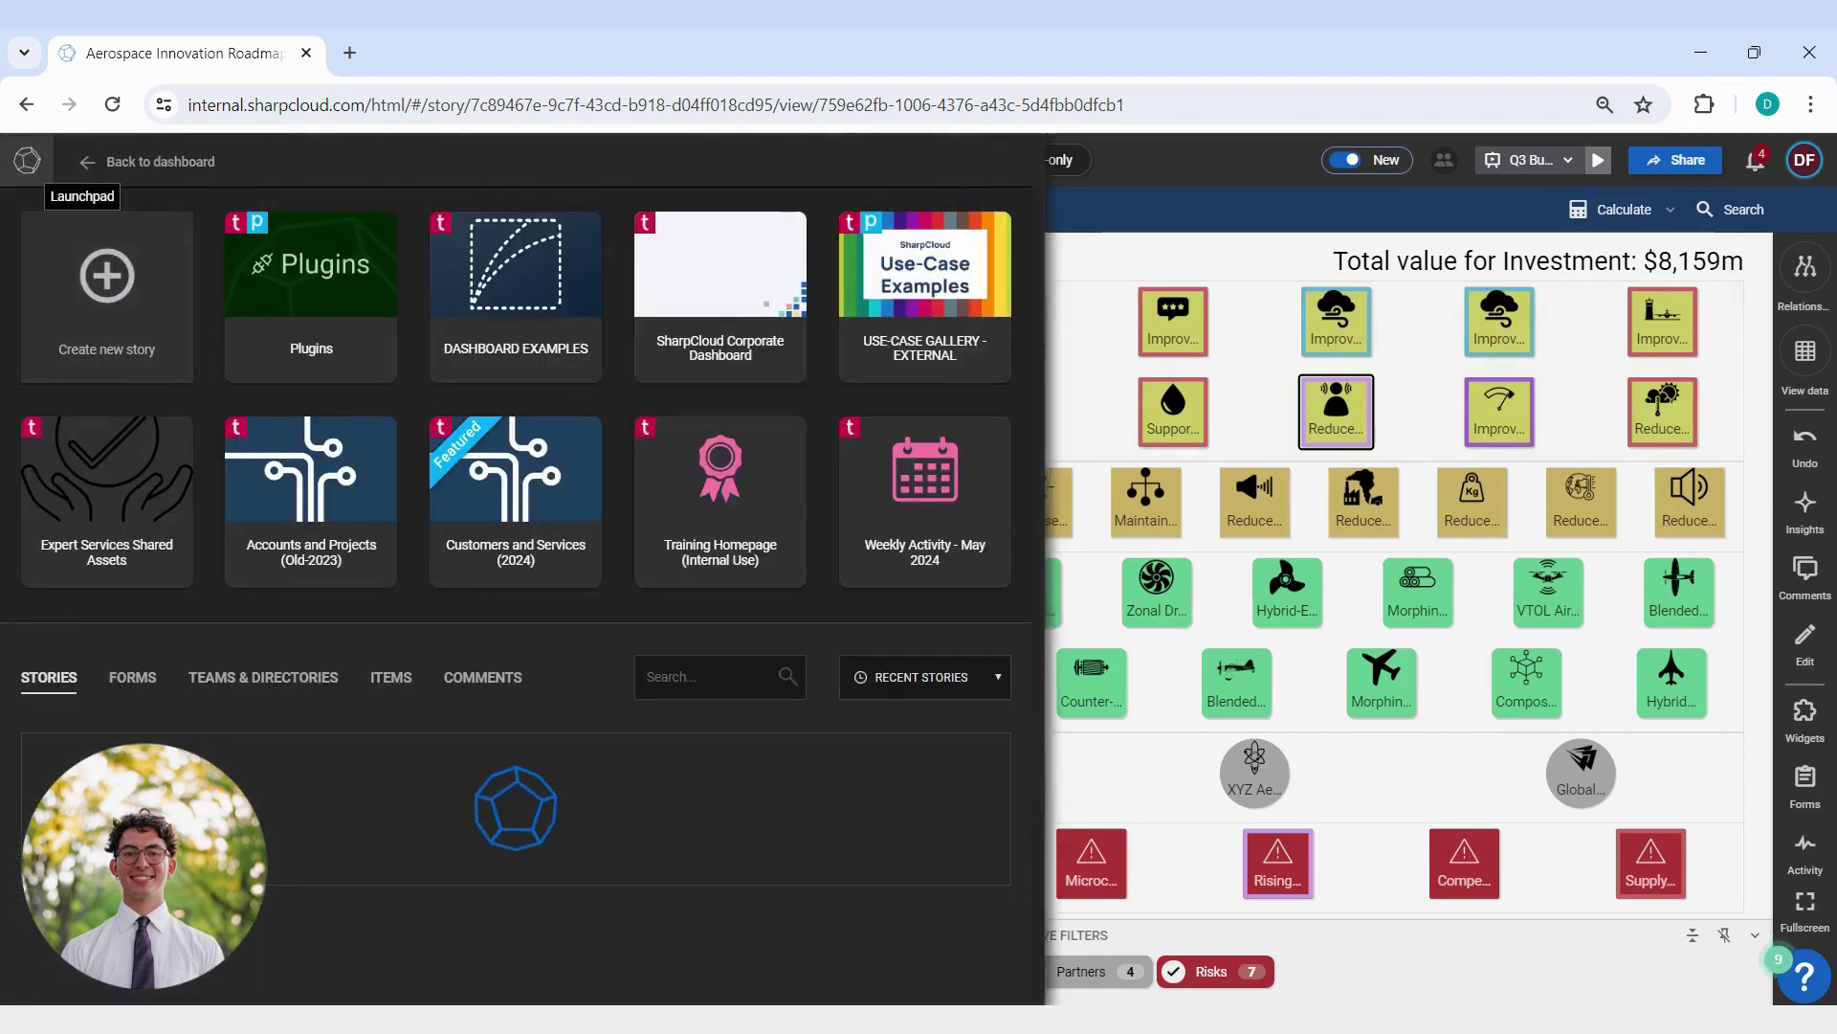
left_click(27, 171)
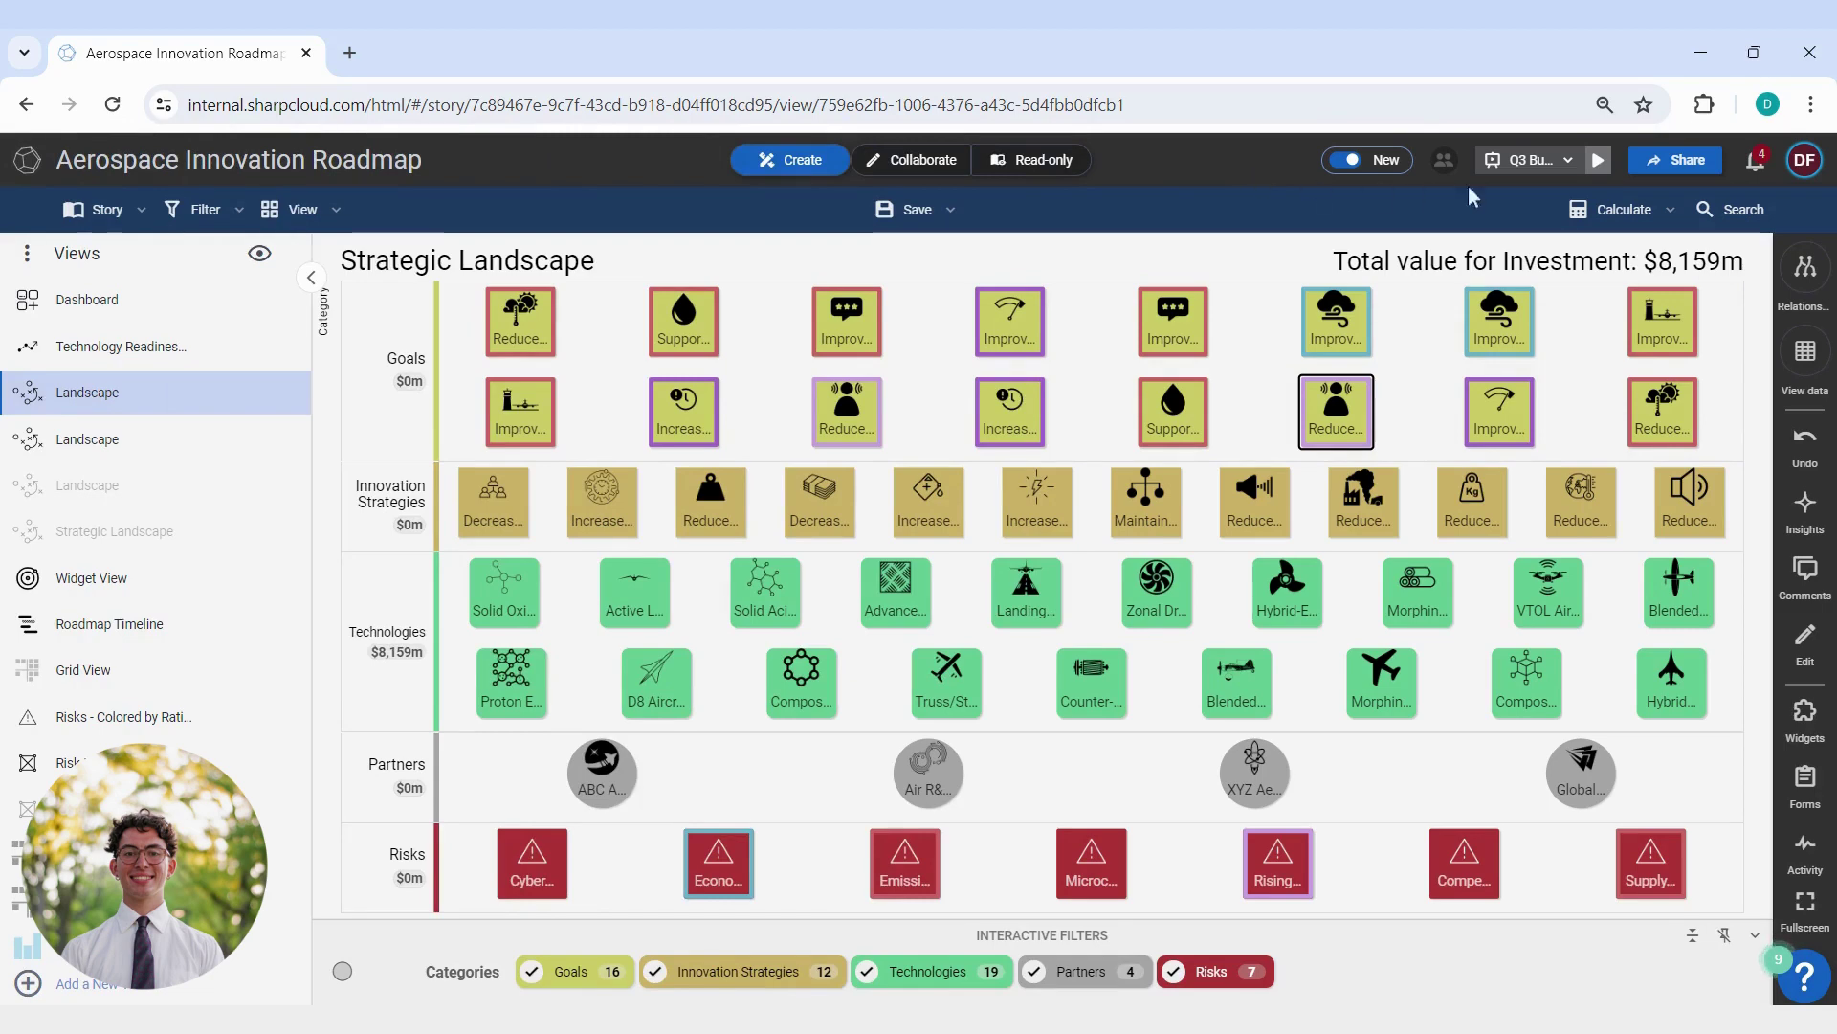
left_click(1803, 178)
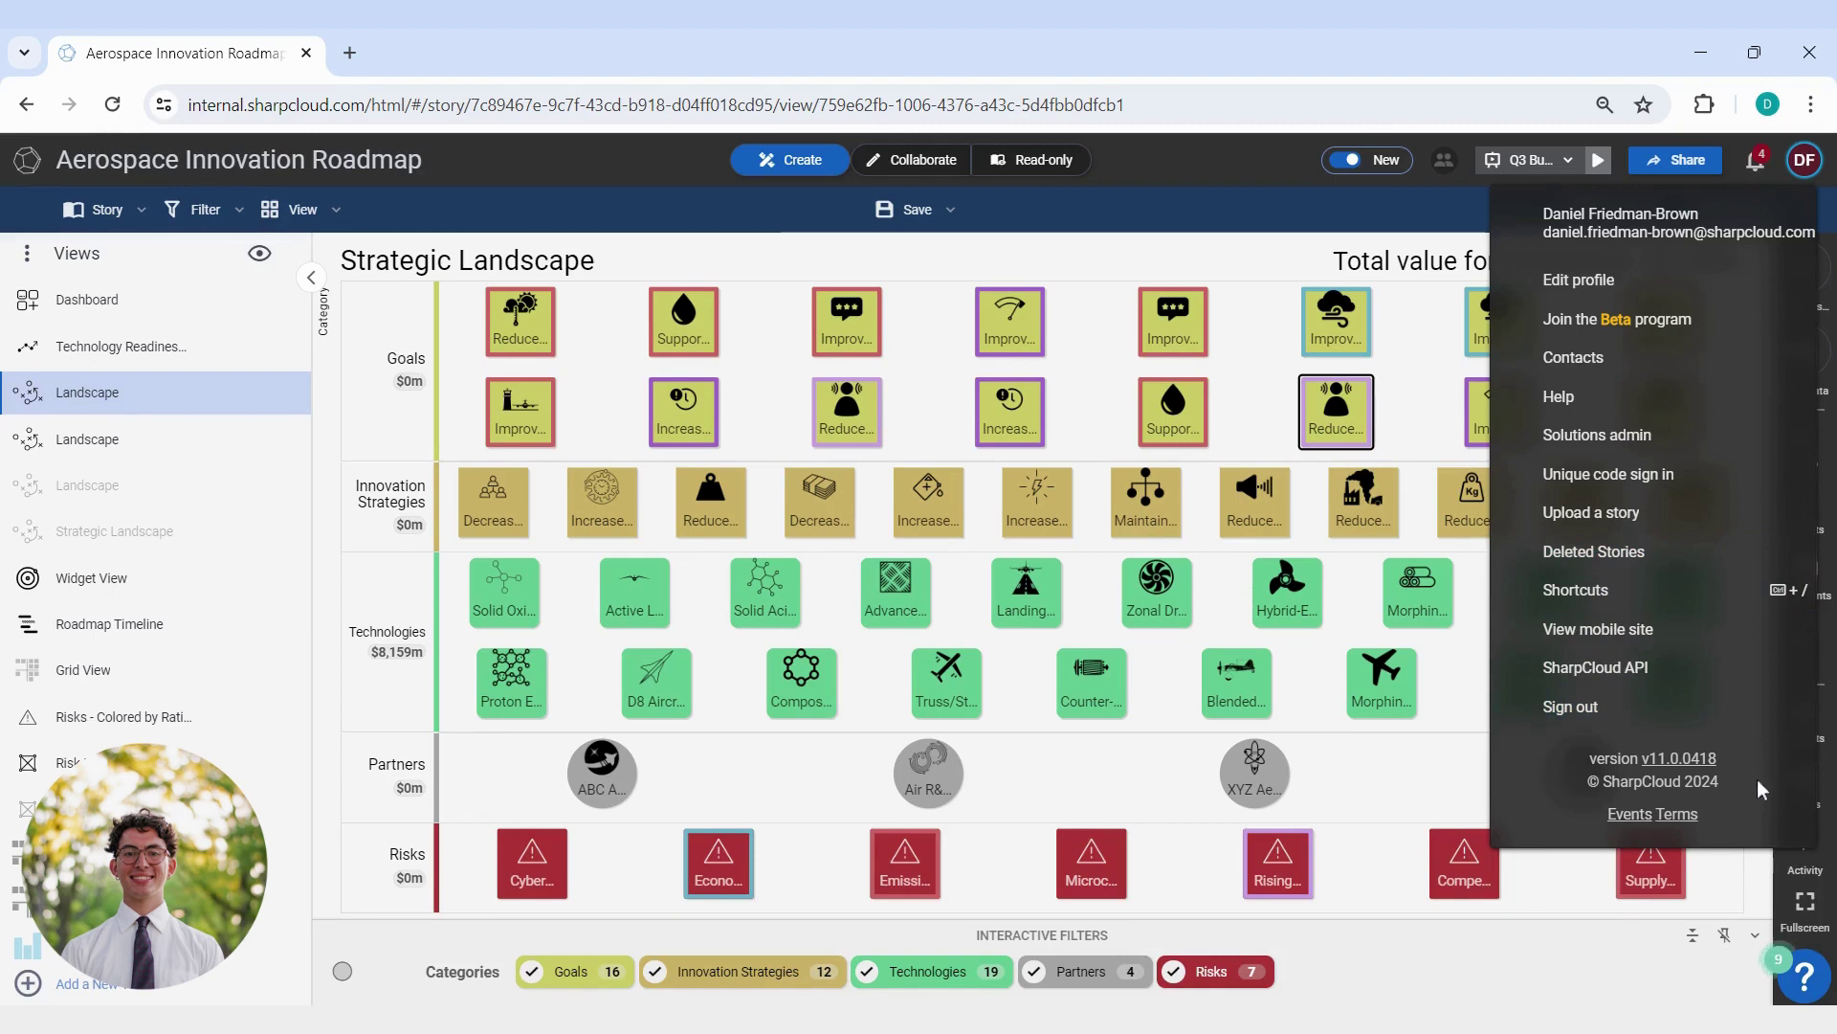
left_click(1805, 161)
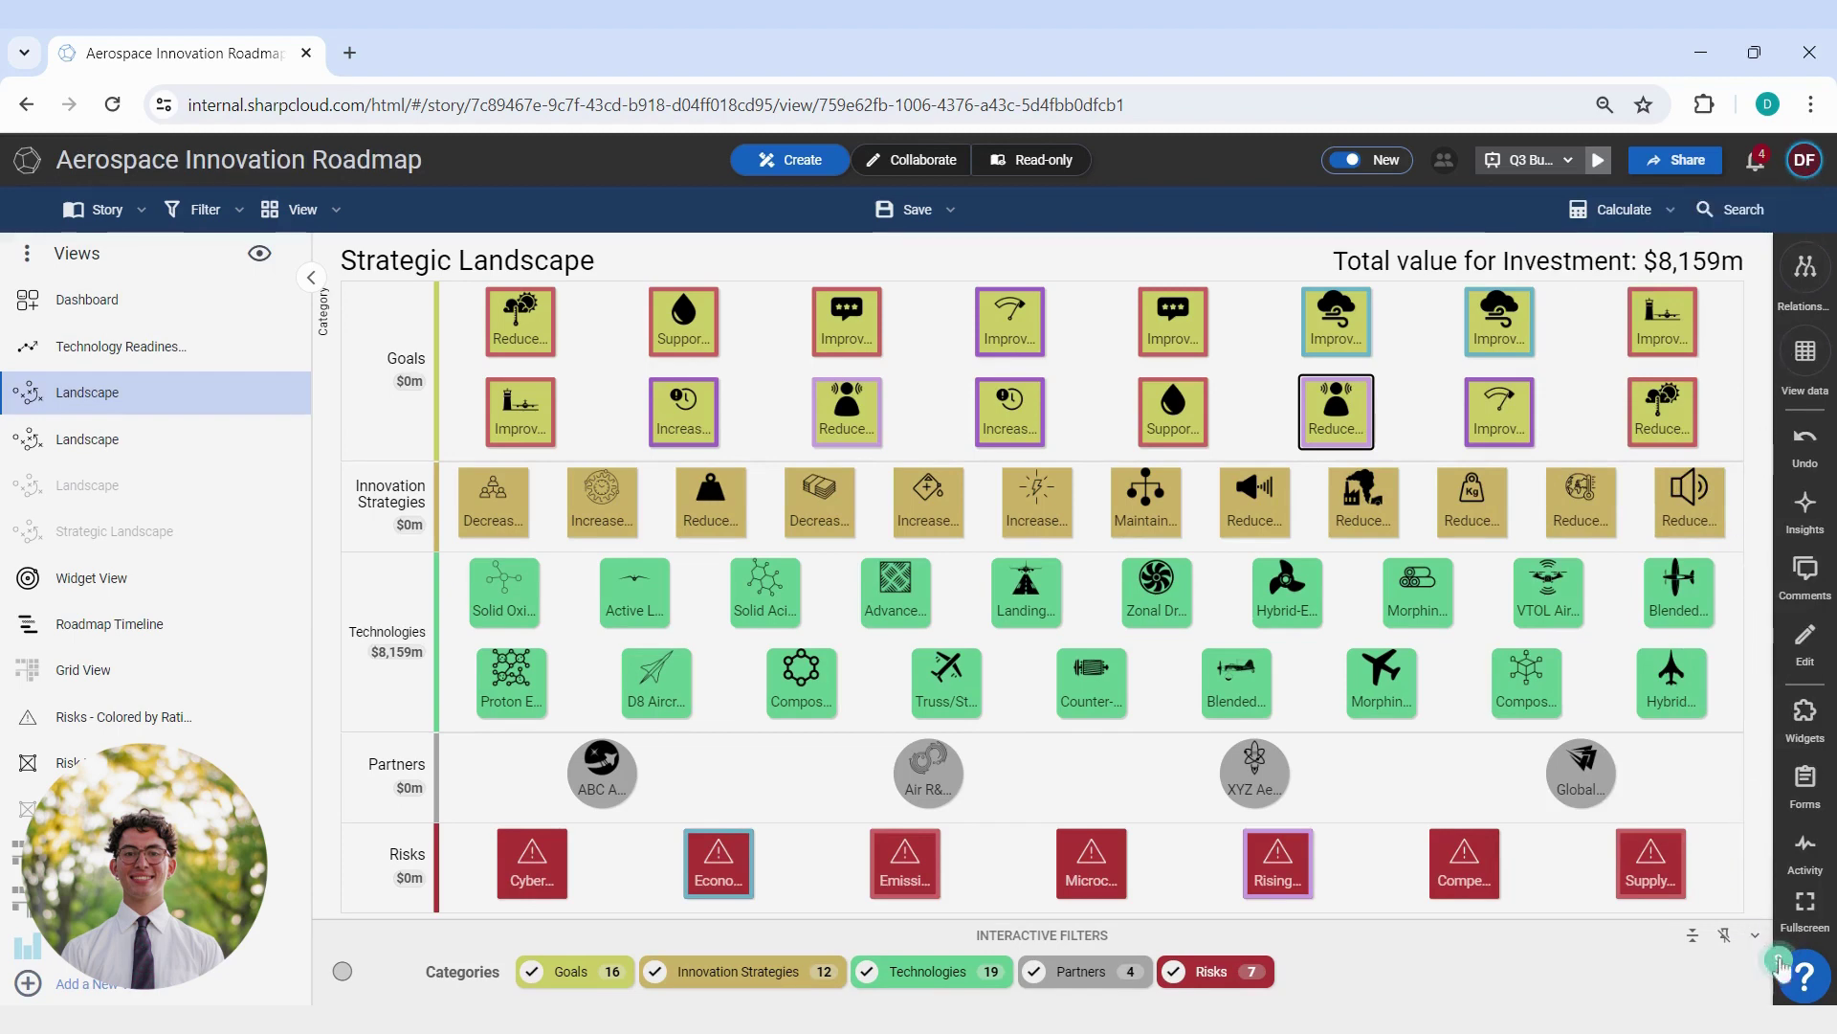
- View the help options in the Resource Center and close it
left_click(1806, 978)
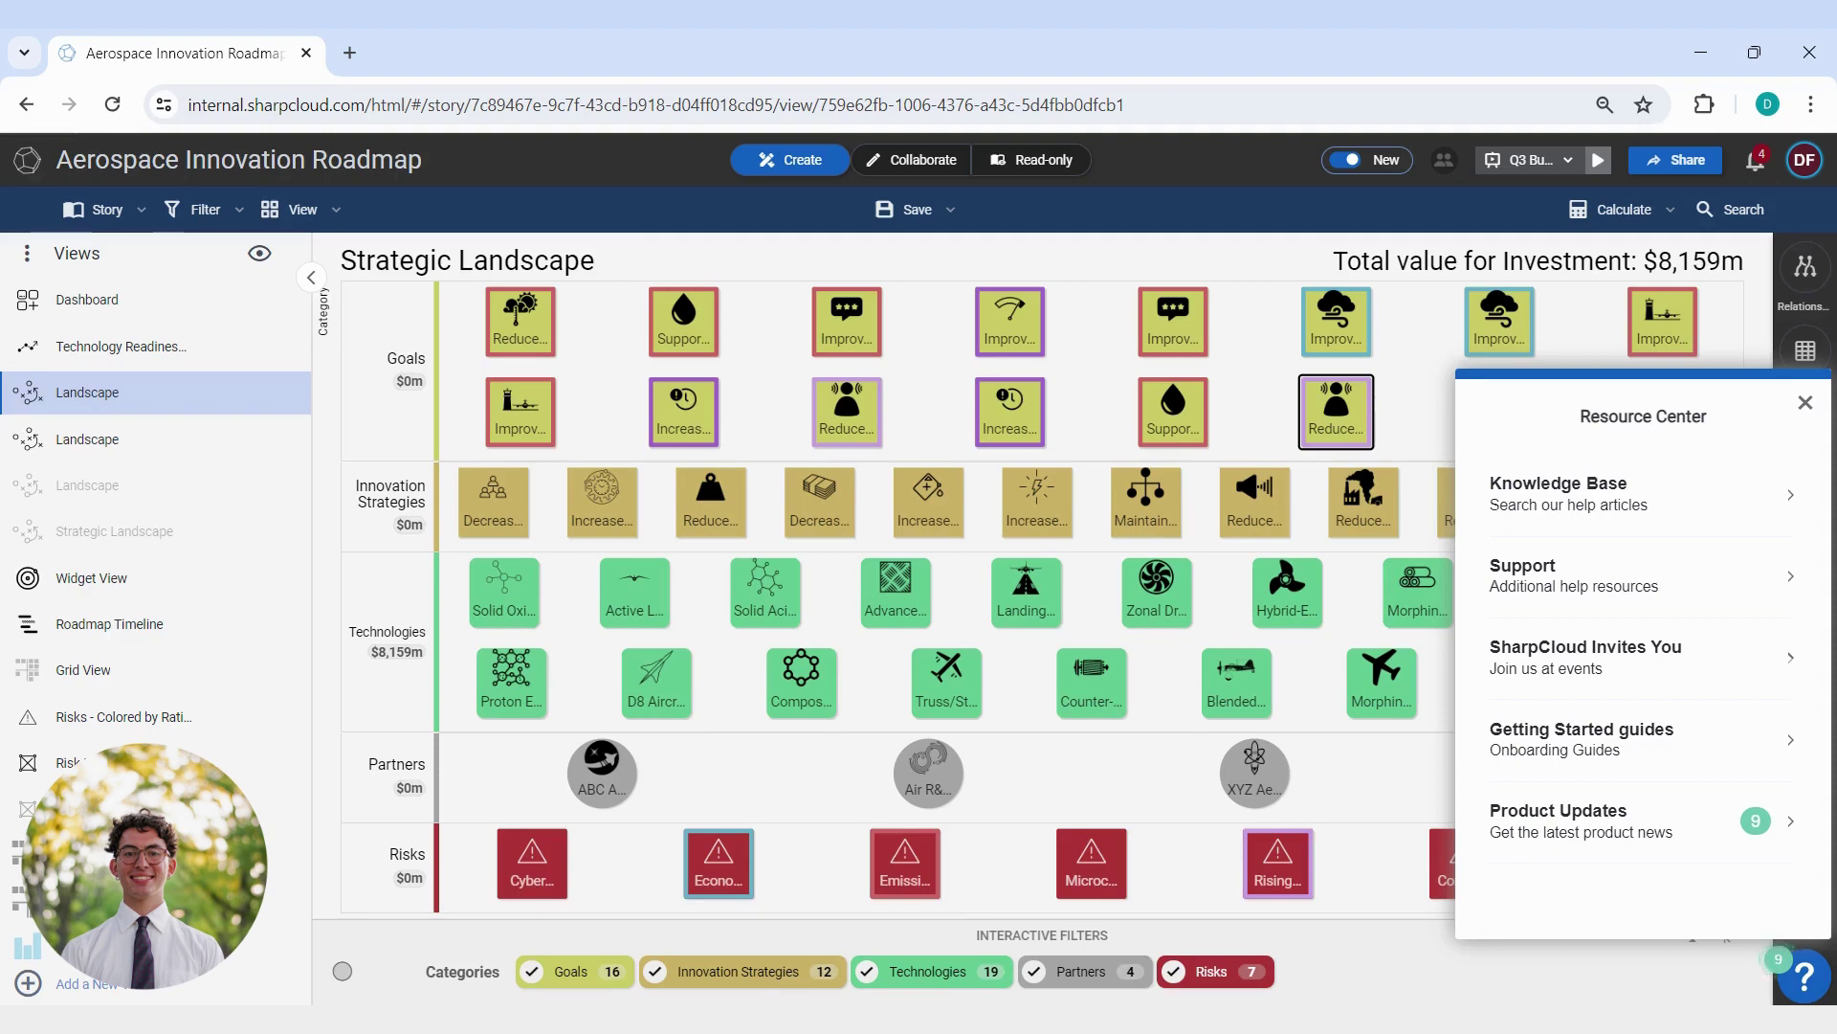
left_click(1805, 402)
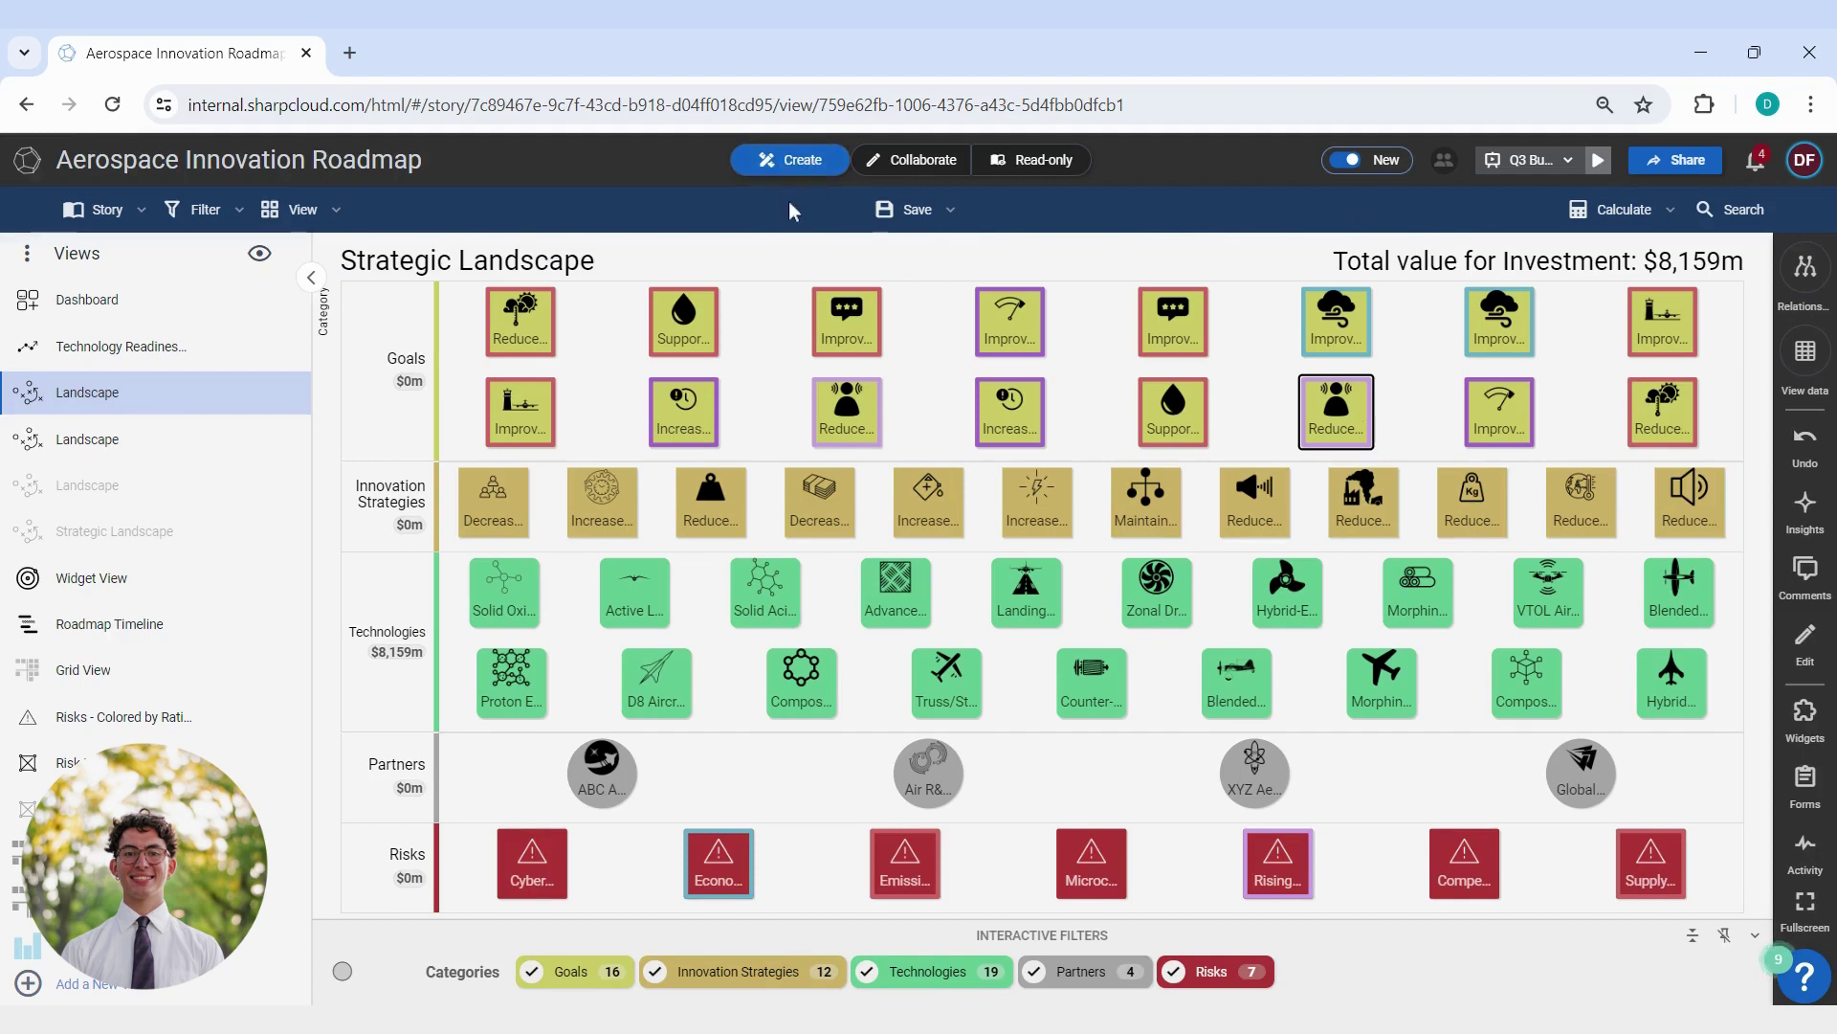
- Preview the Aerospace Innovation Roadmap story in Collaborate and Read-only modes and return it to Create mode
left_click(904, 163)
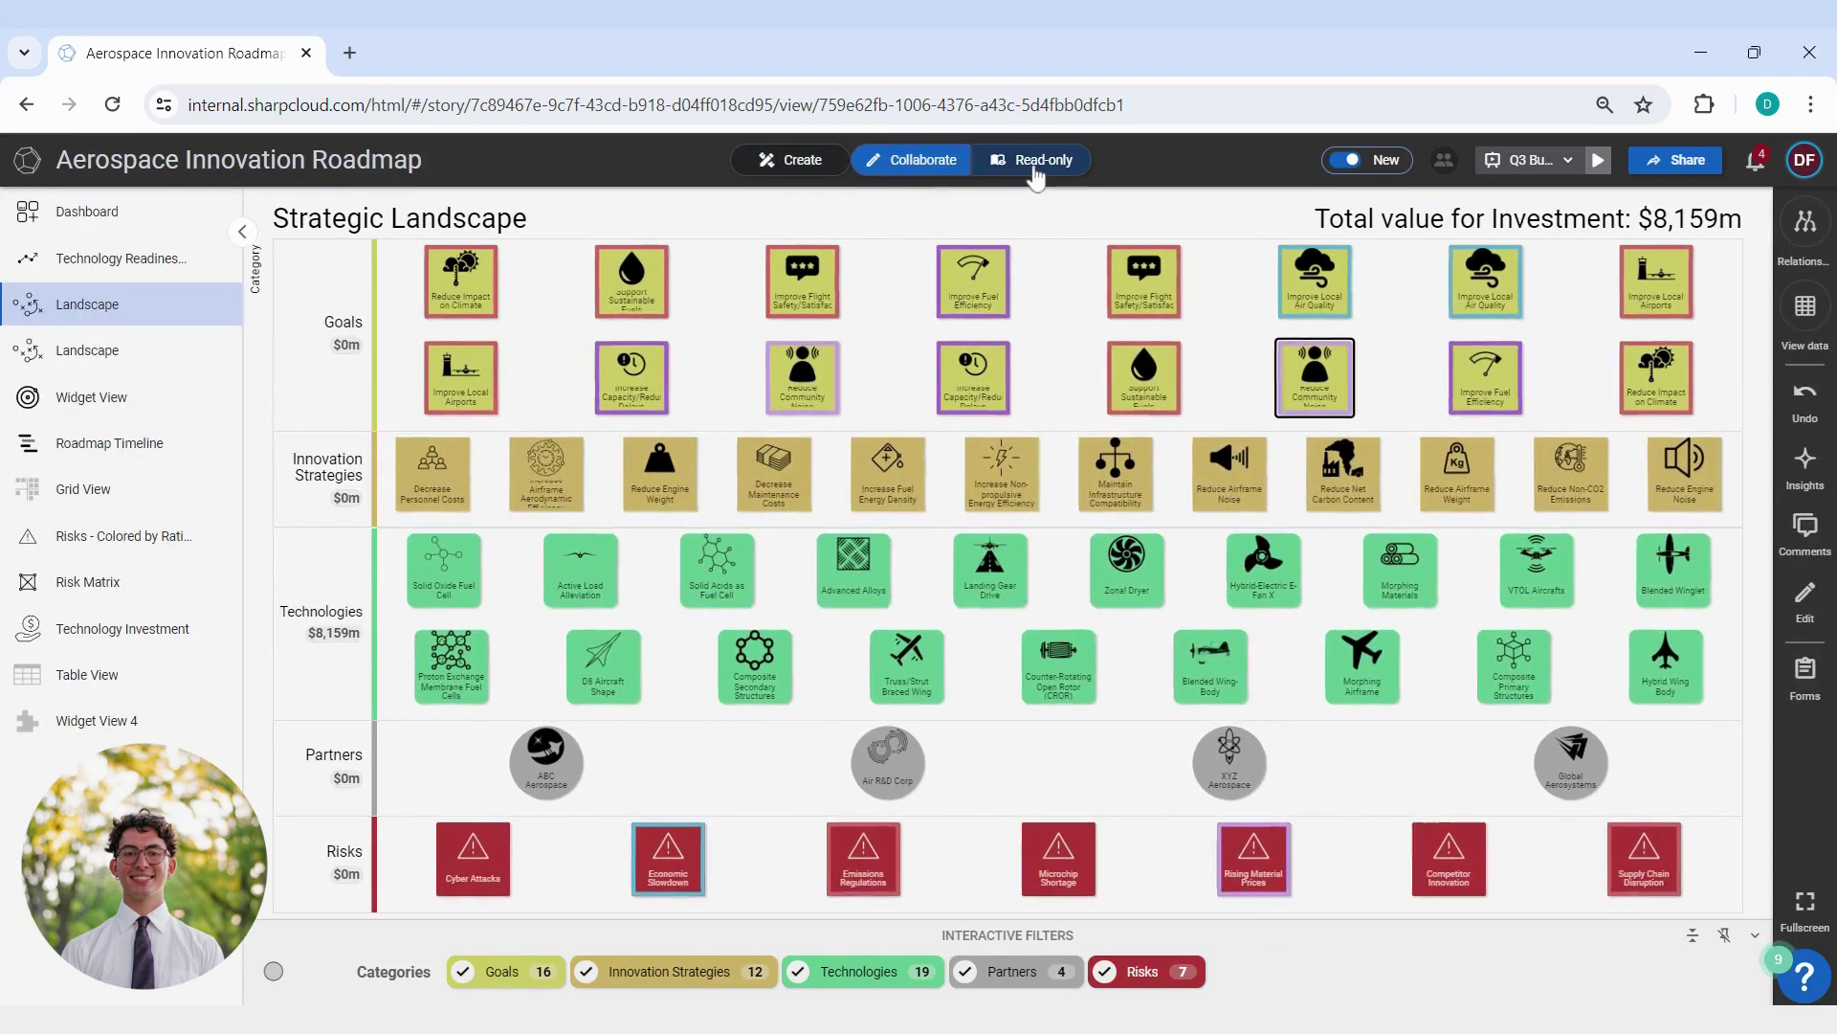
left_click(1033, 171)
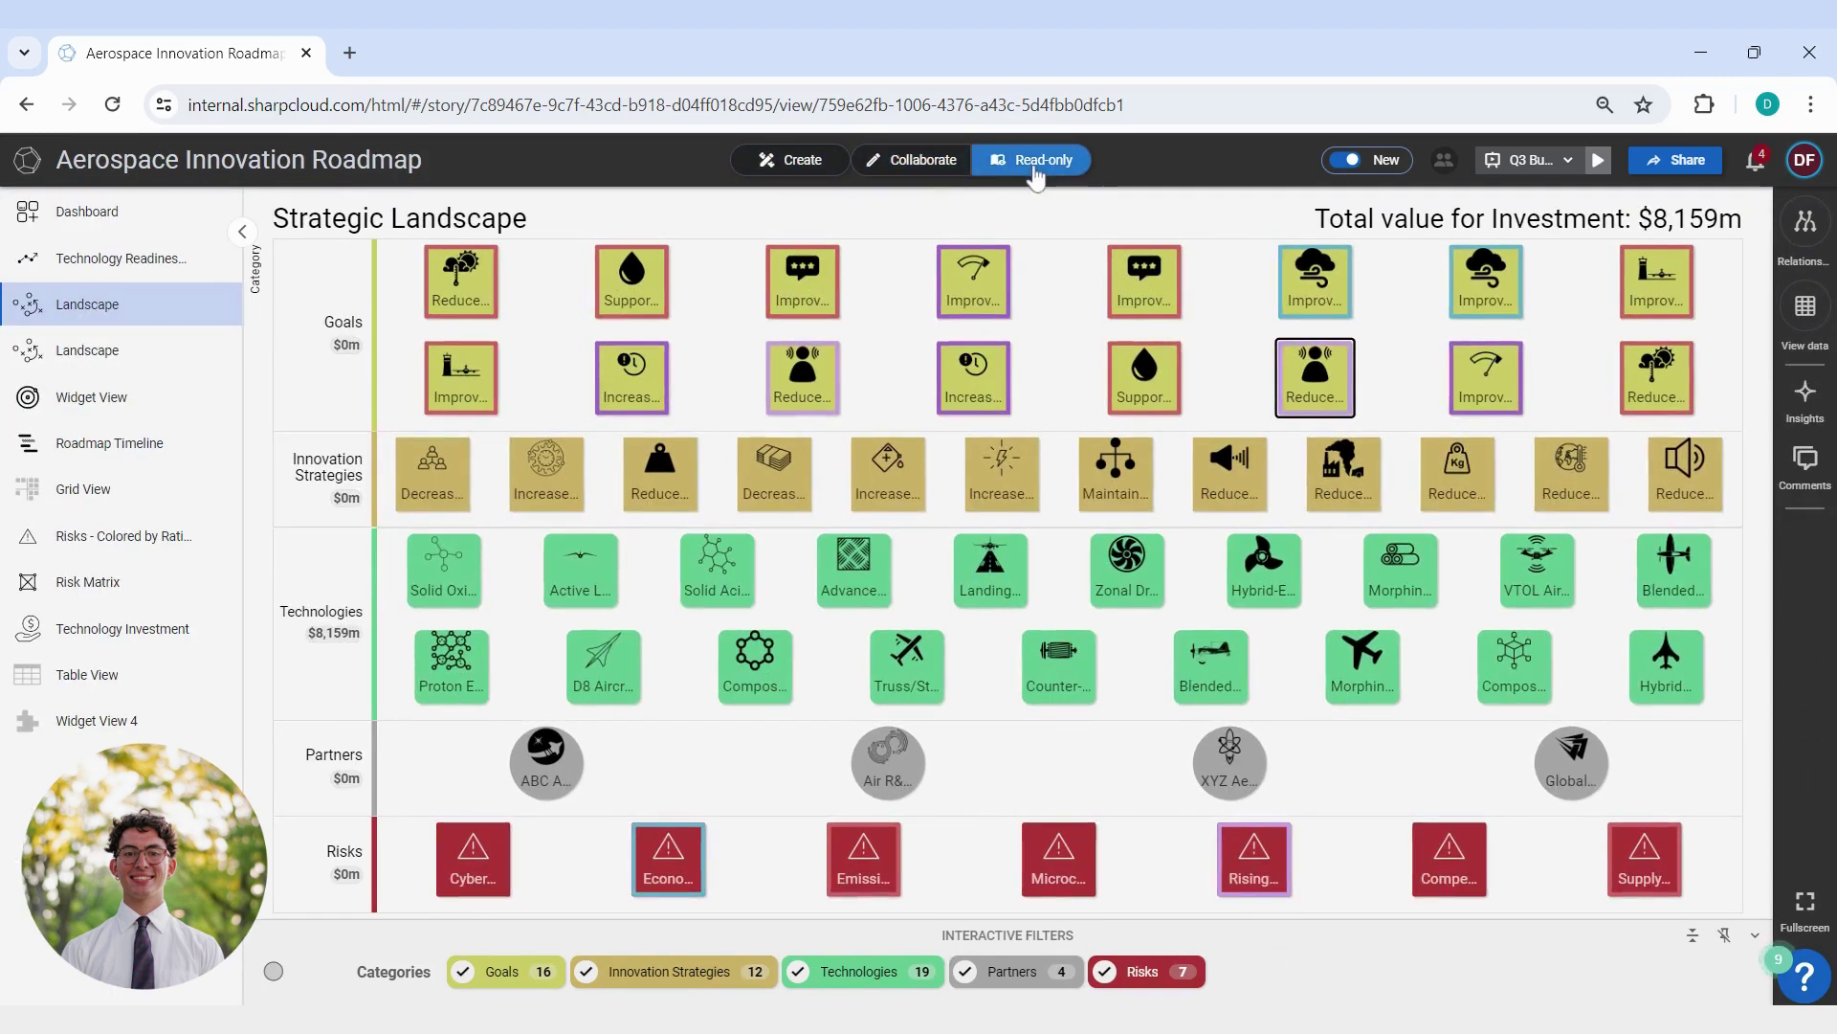
left_click(787, 170)
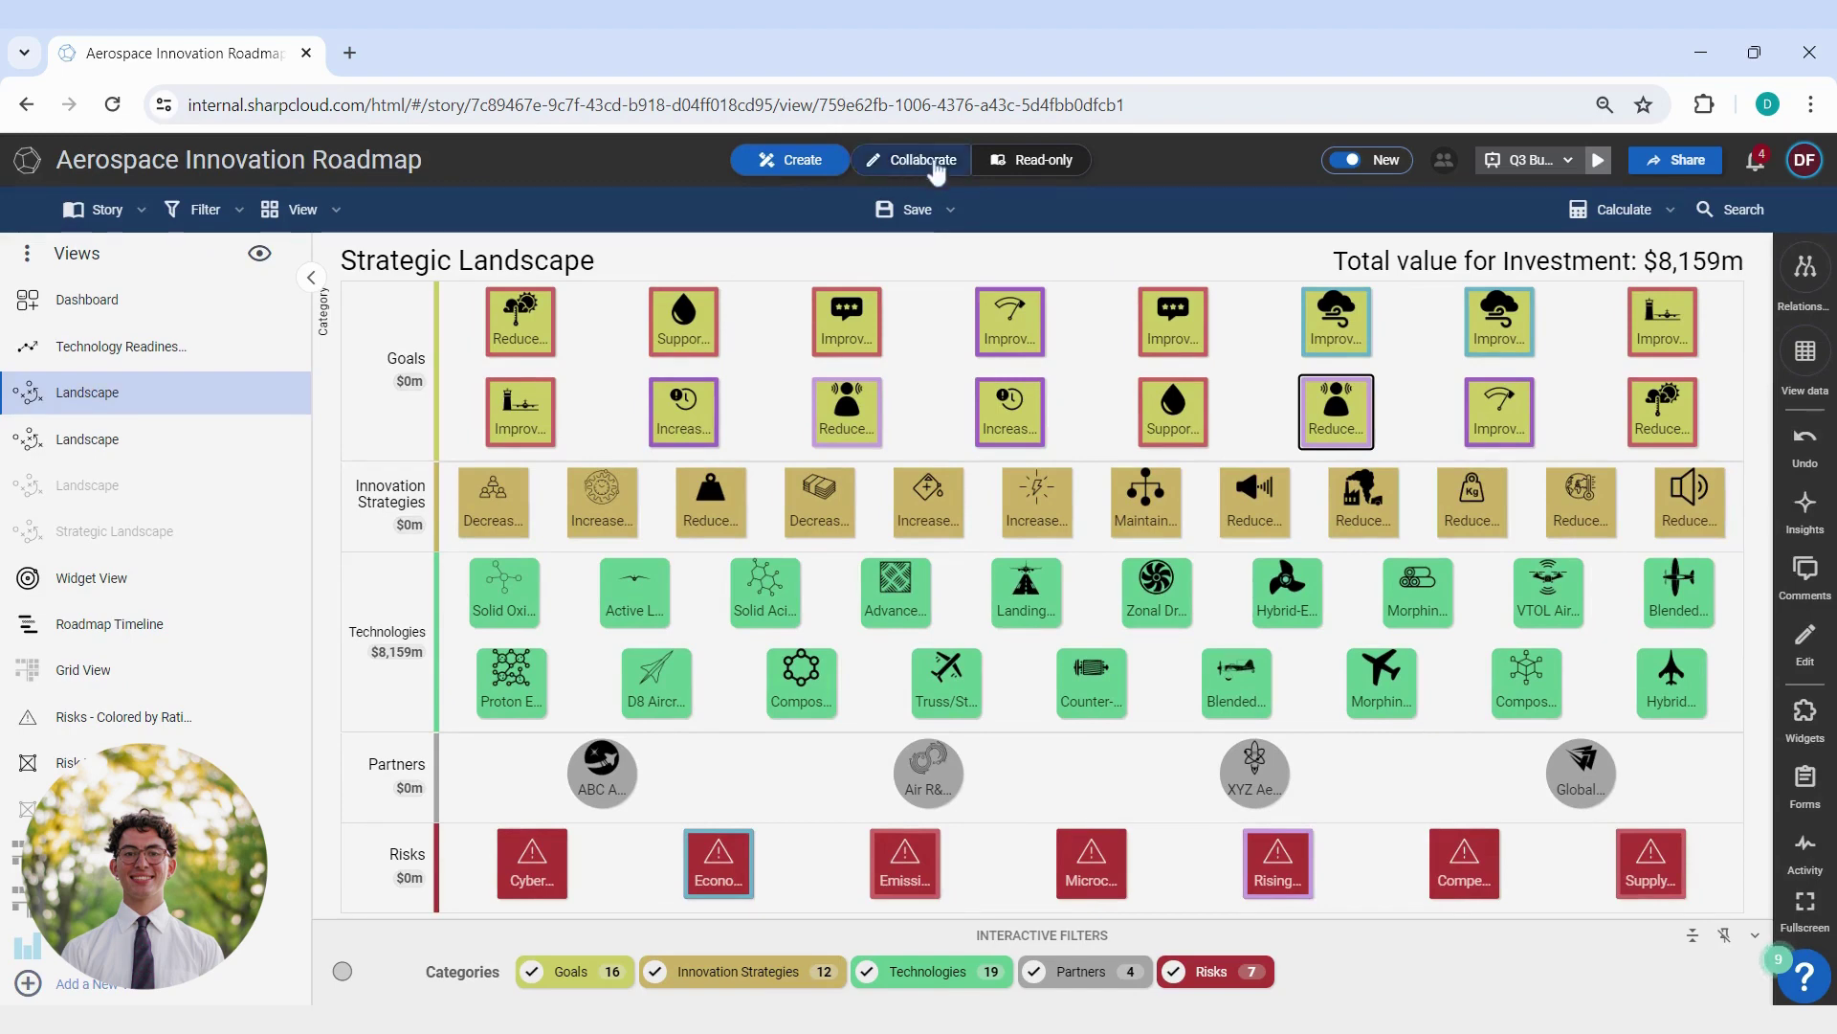
left_click(907, 163)
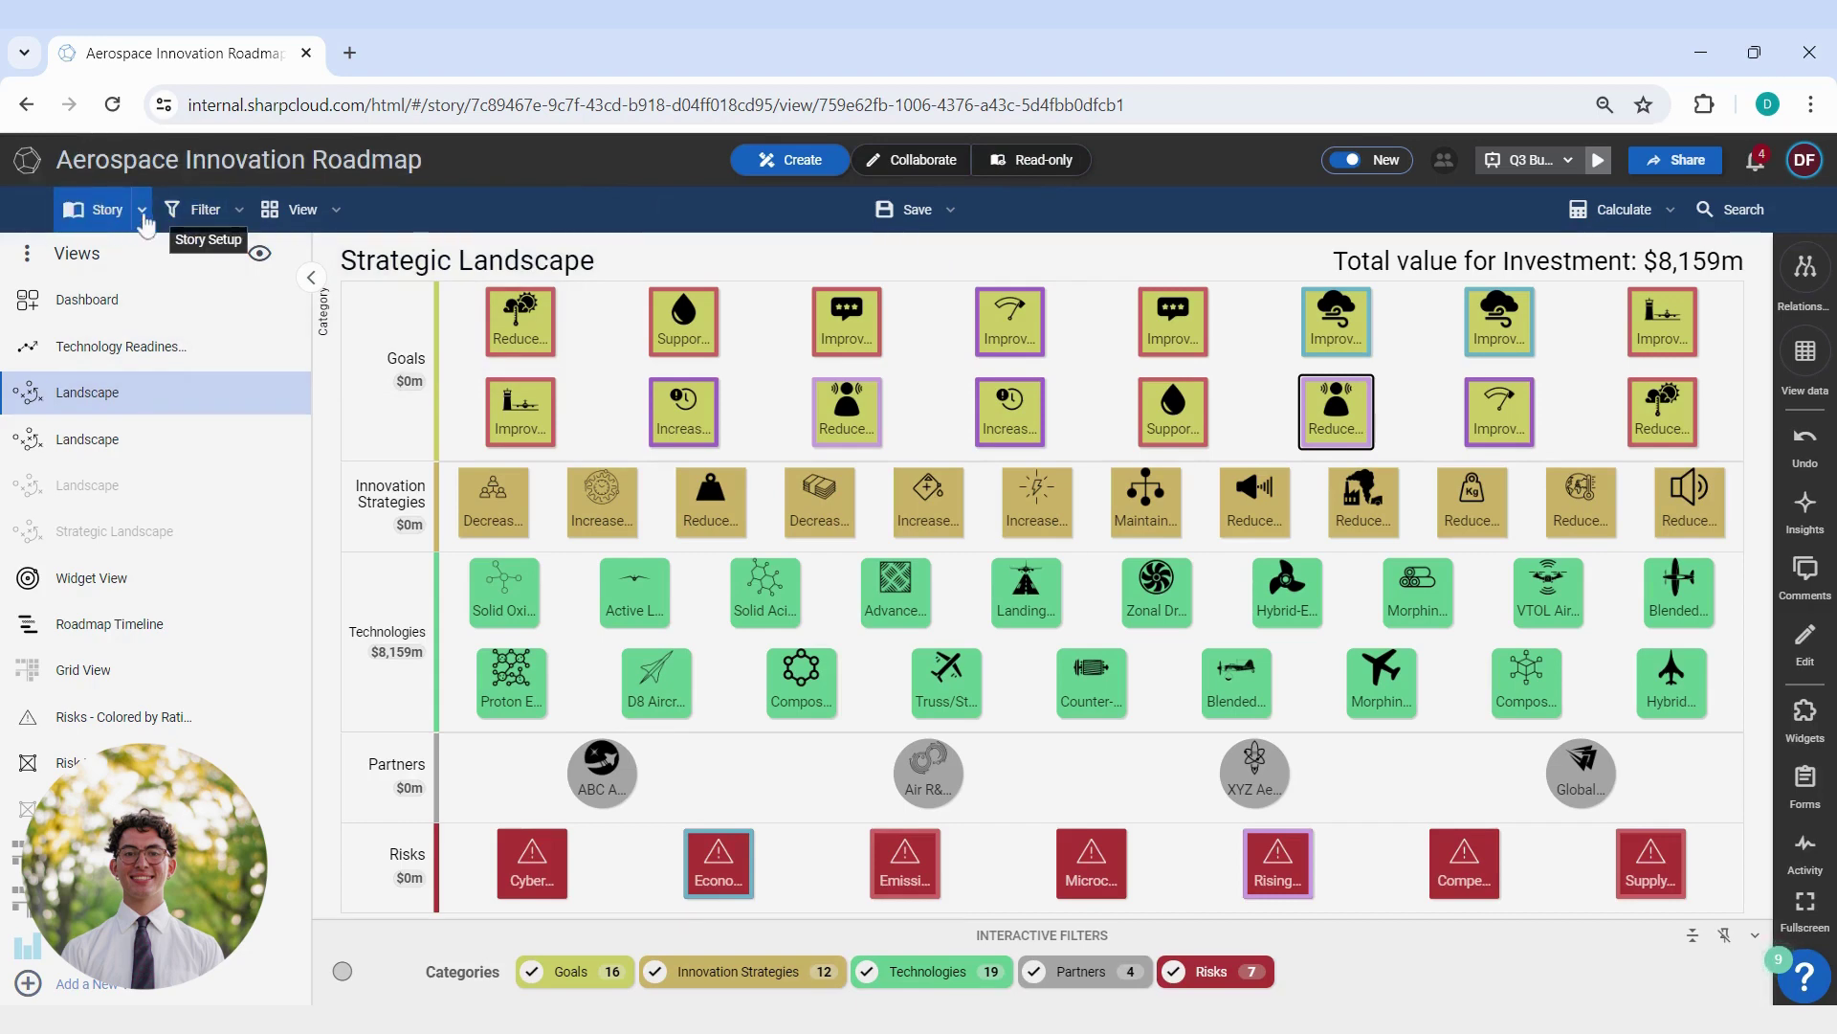
- Examine the story setup's general settings and its item categories, attributes, calculations, tags and global panels
left_click(141, 210)
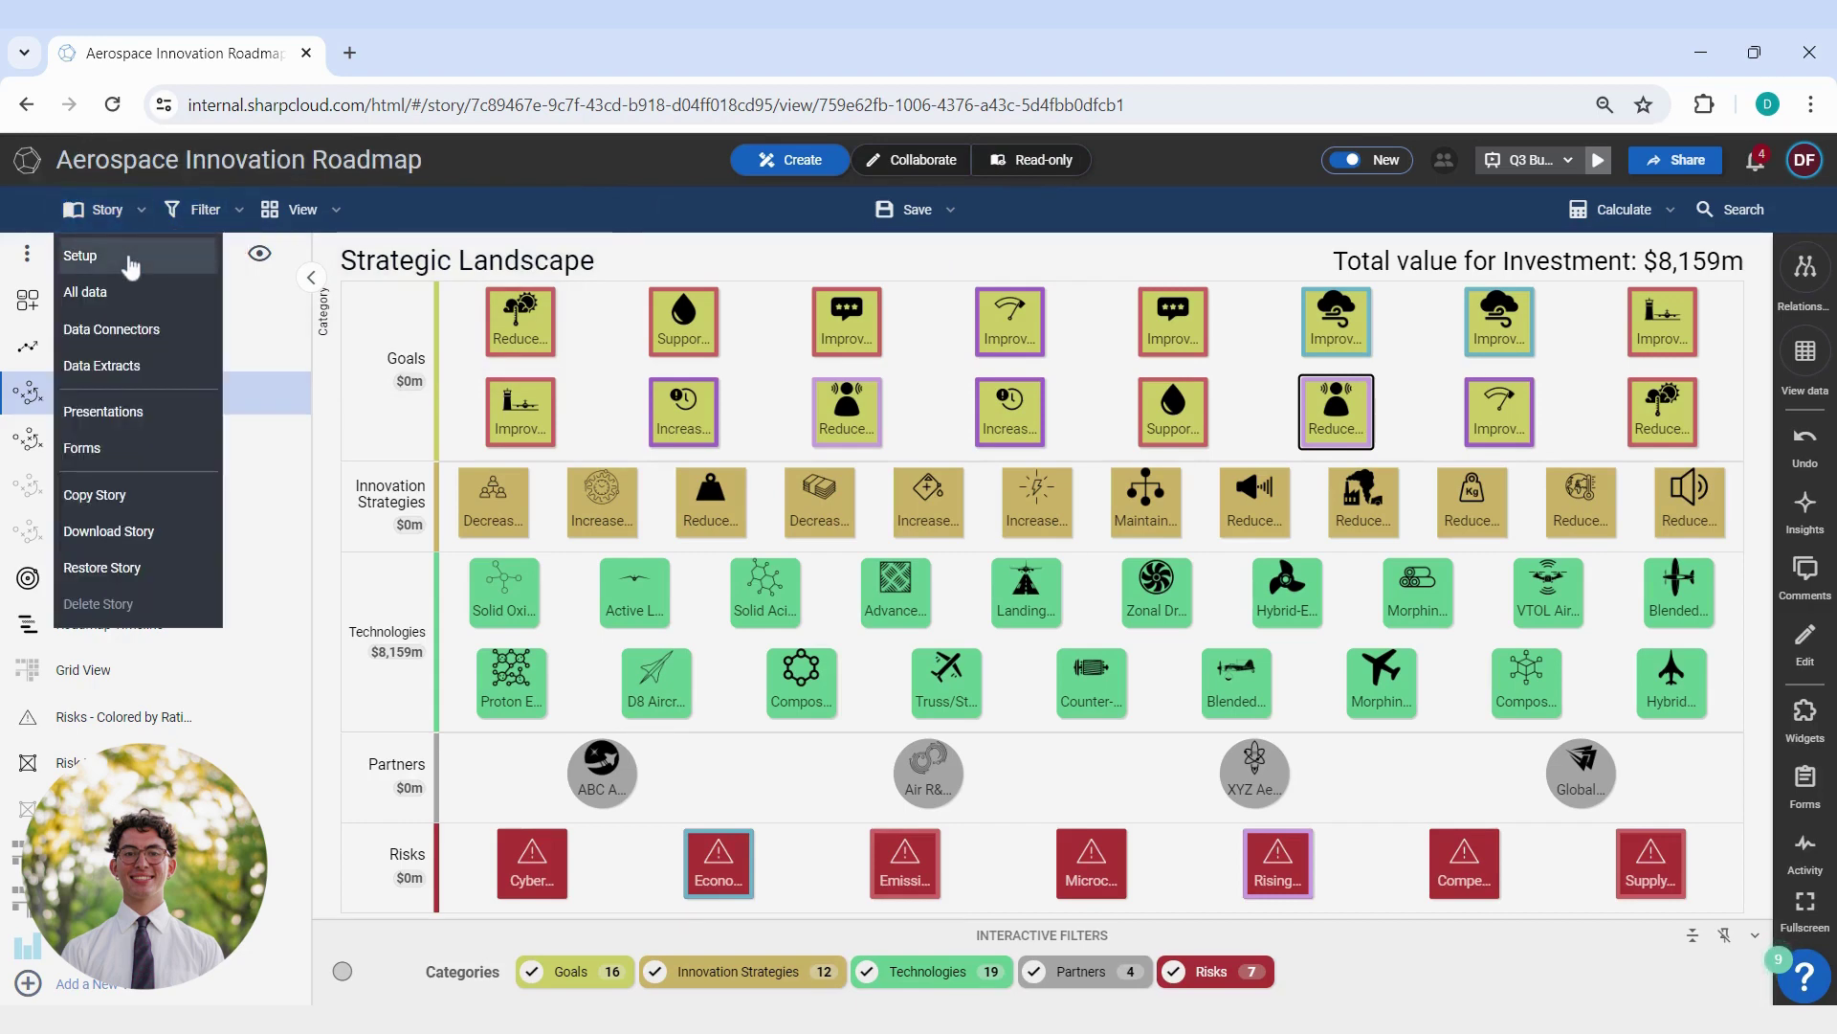
left_click(131, 265)
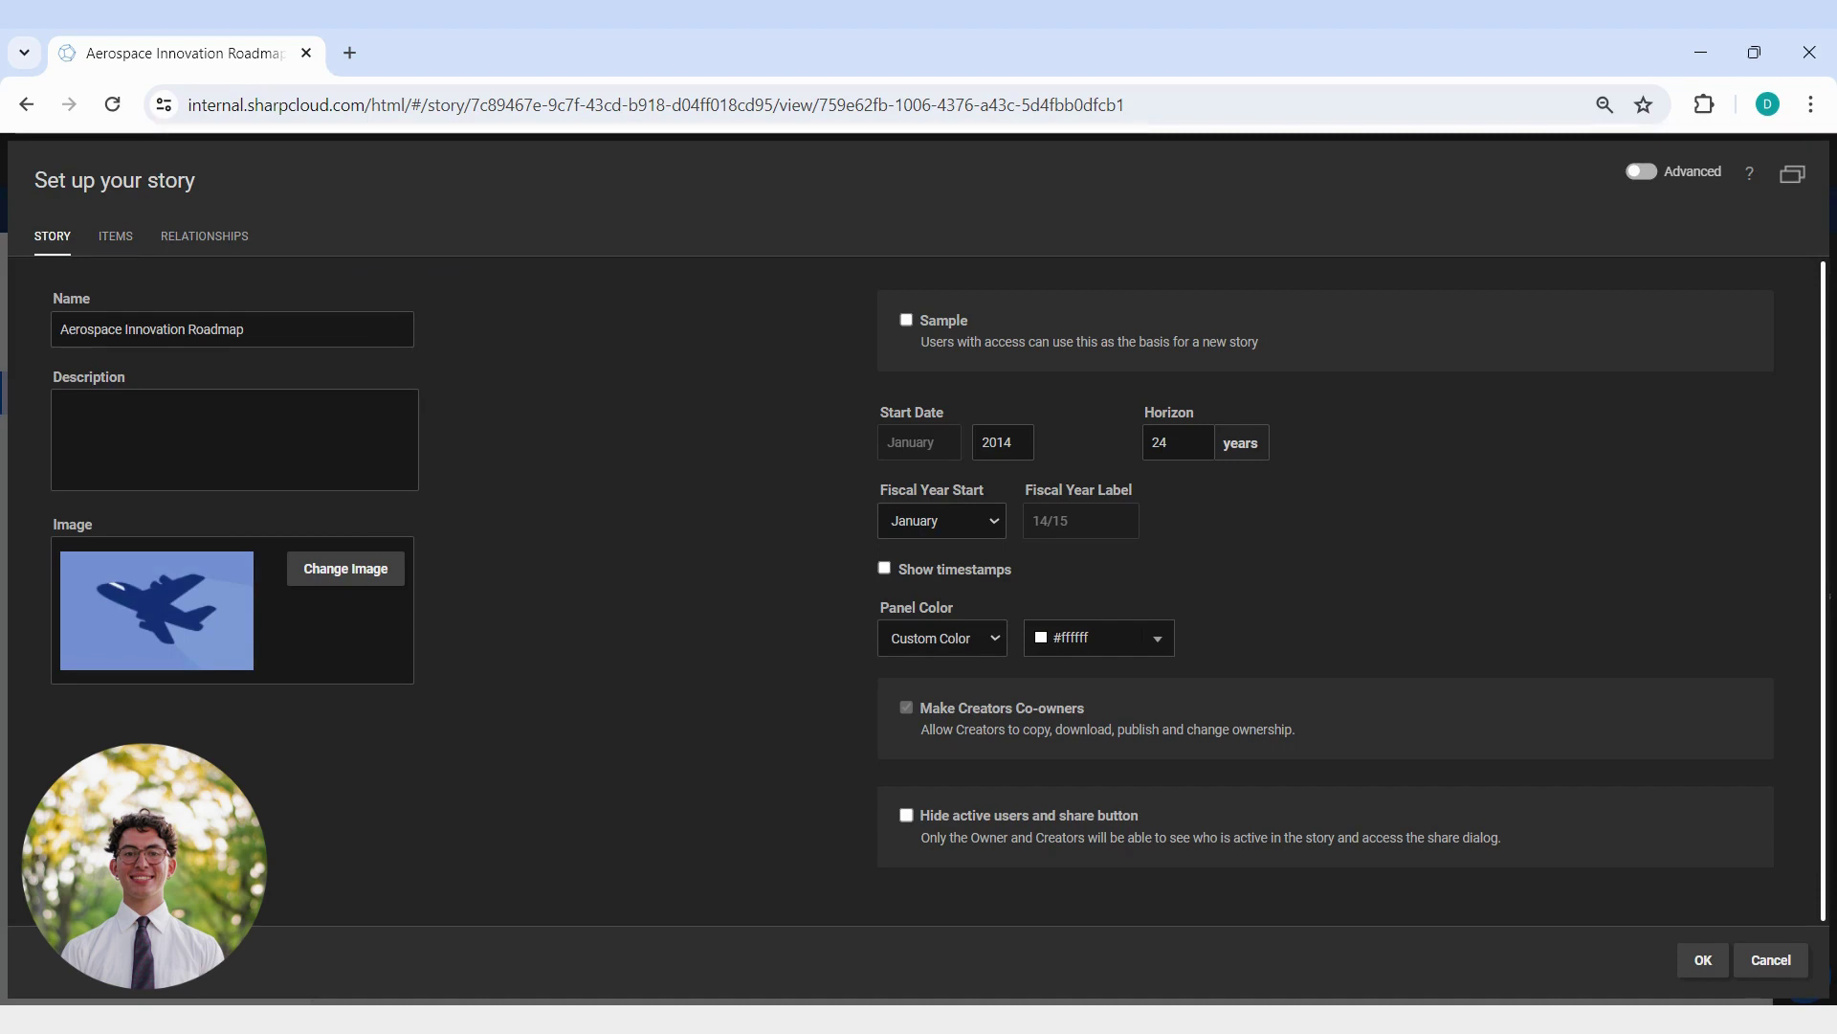
left_click(116, 239)
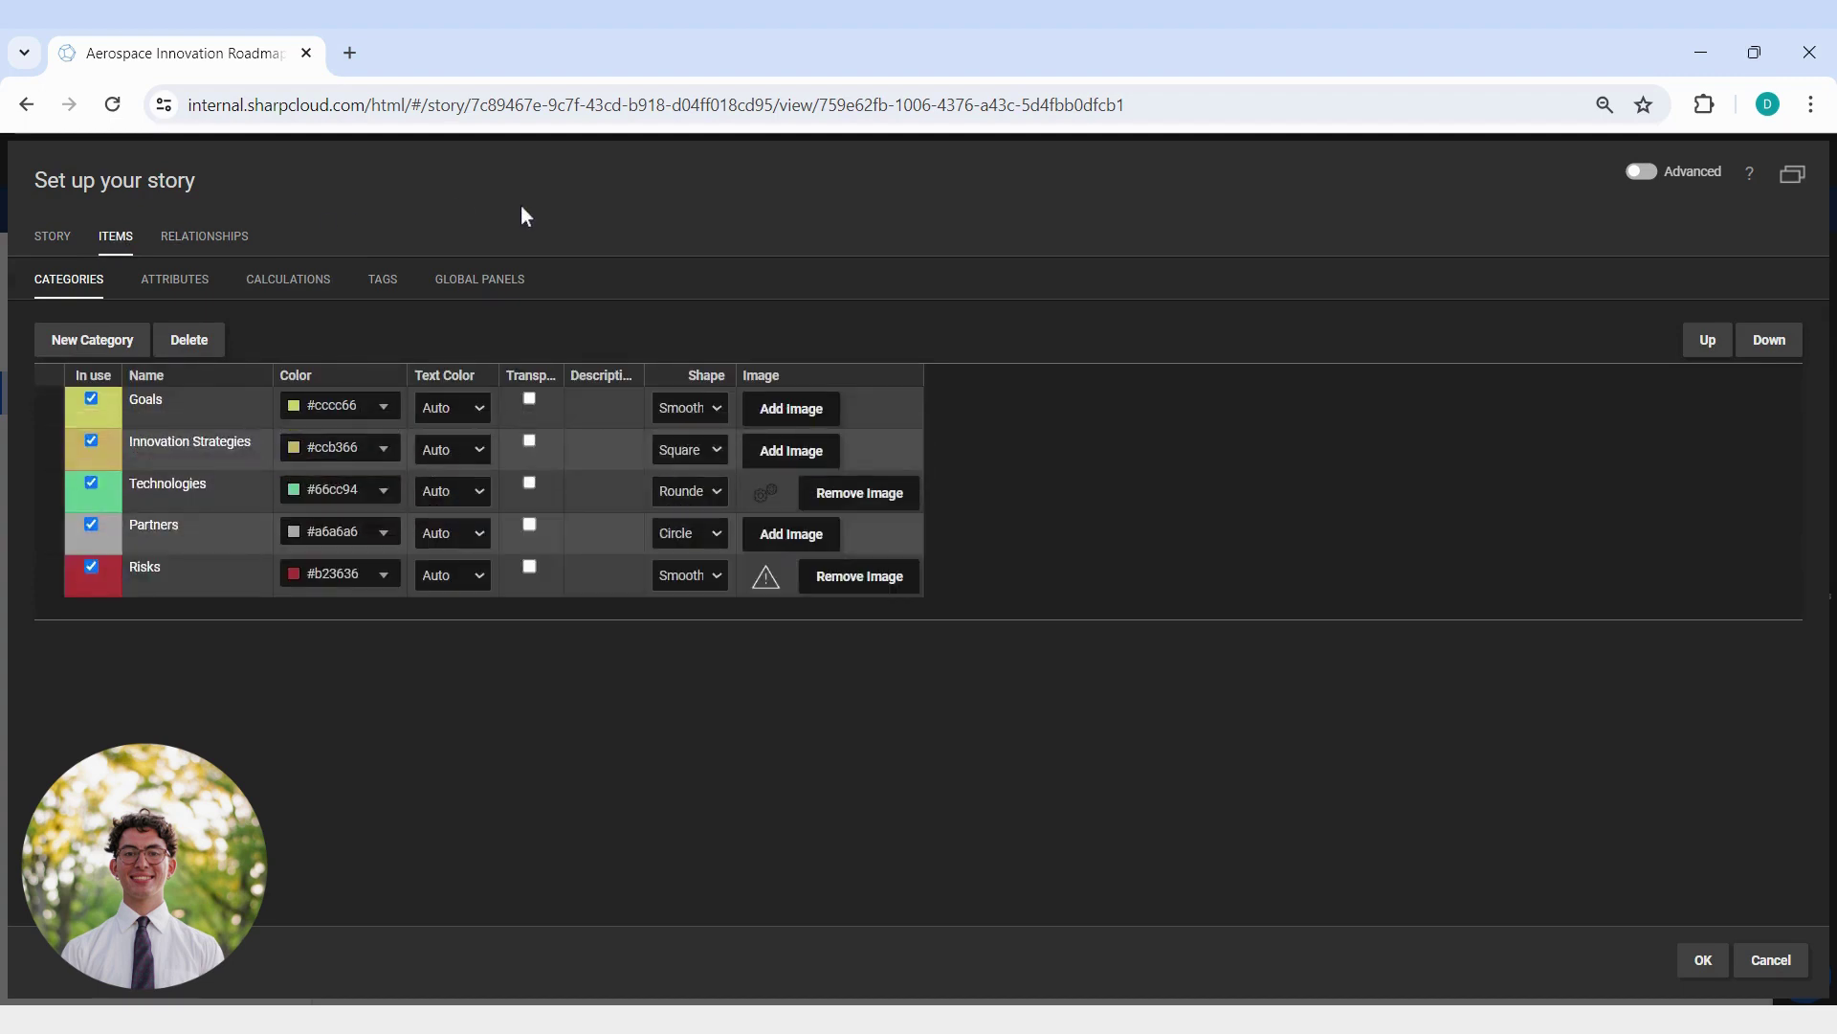
left_click(175, 279)
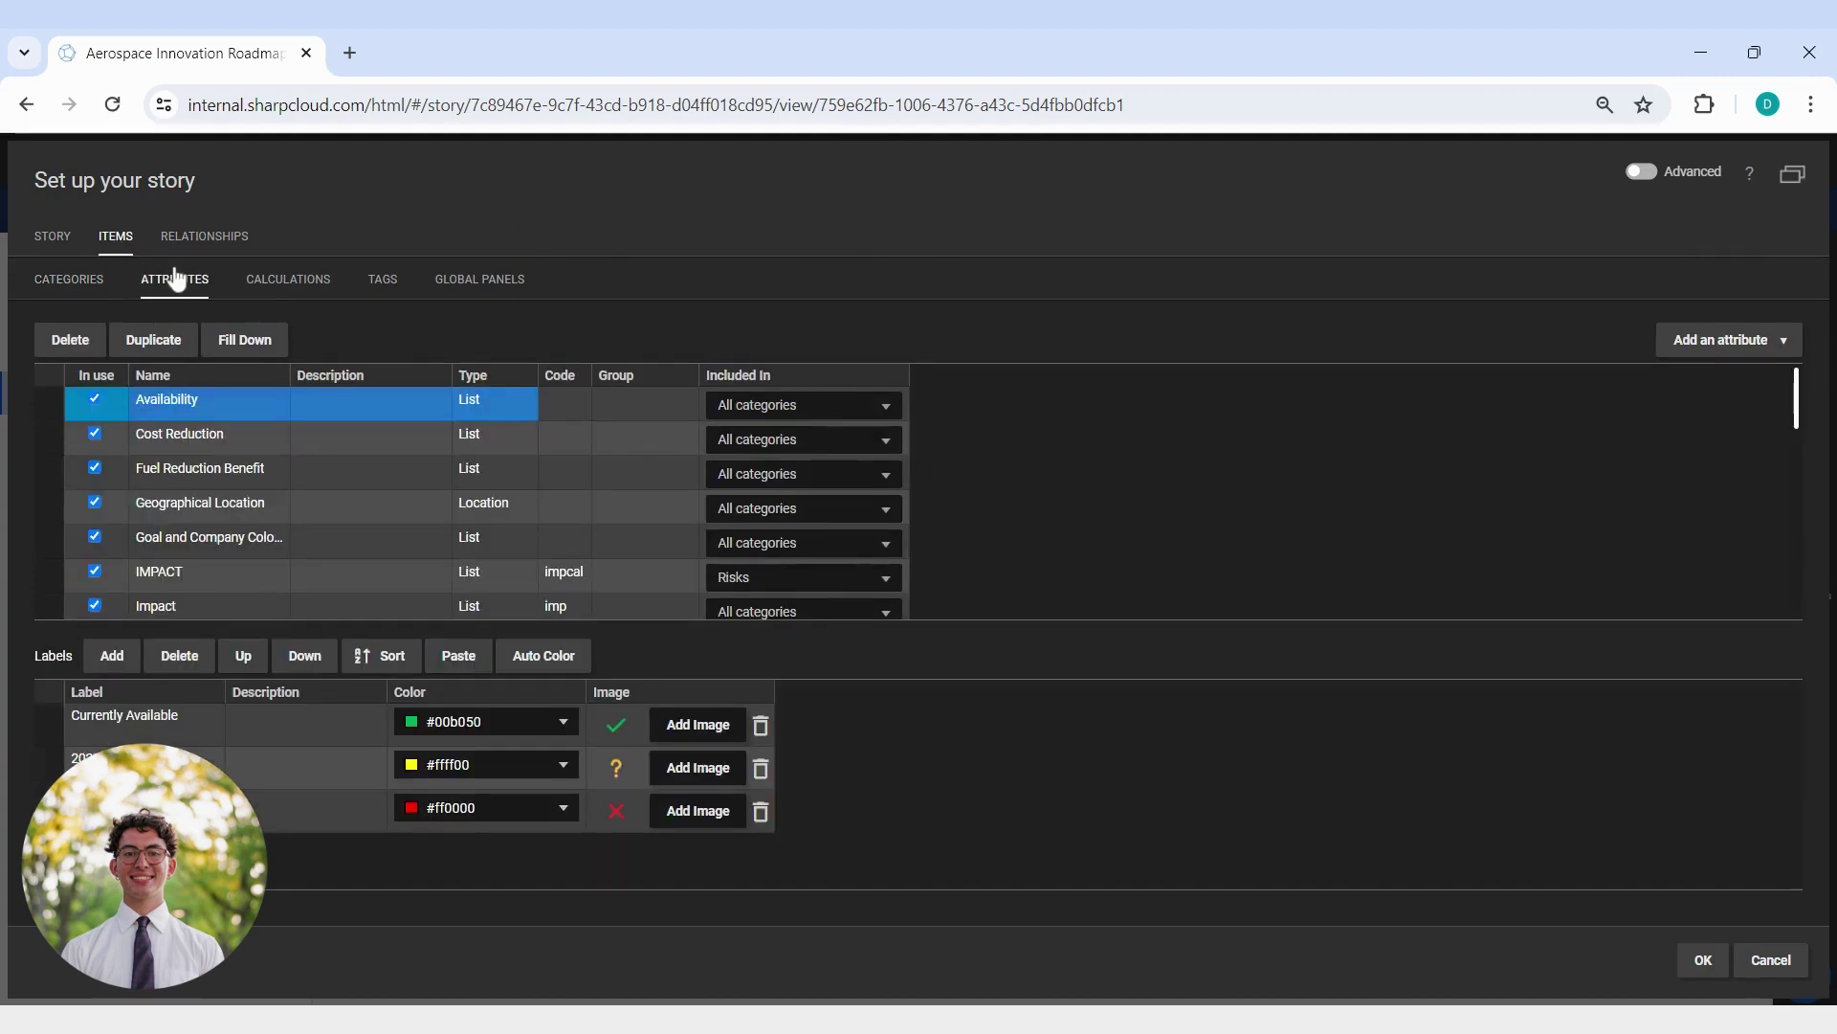
left_click(282, 298)
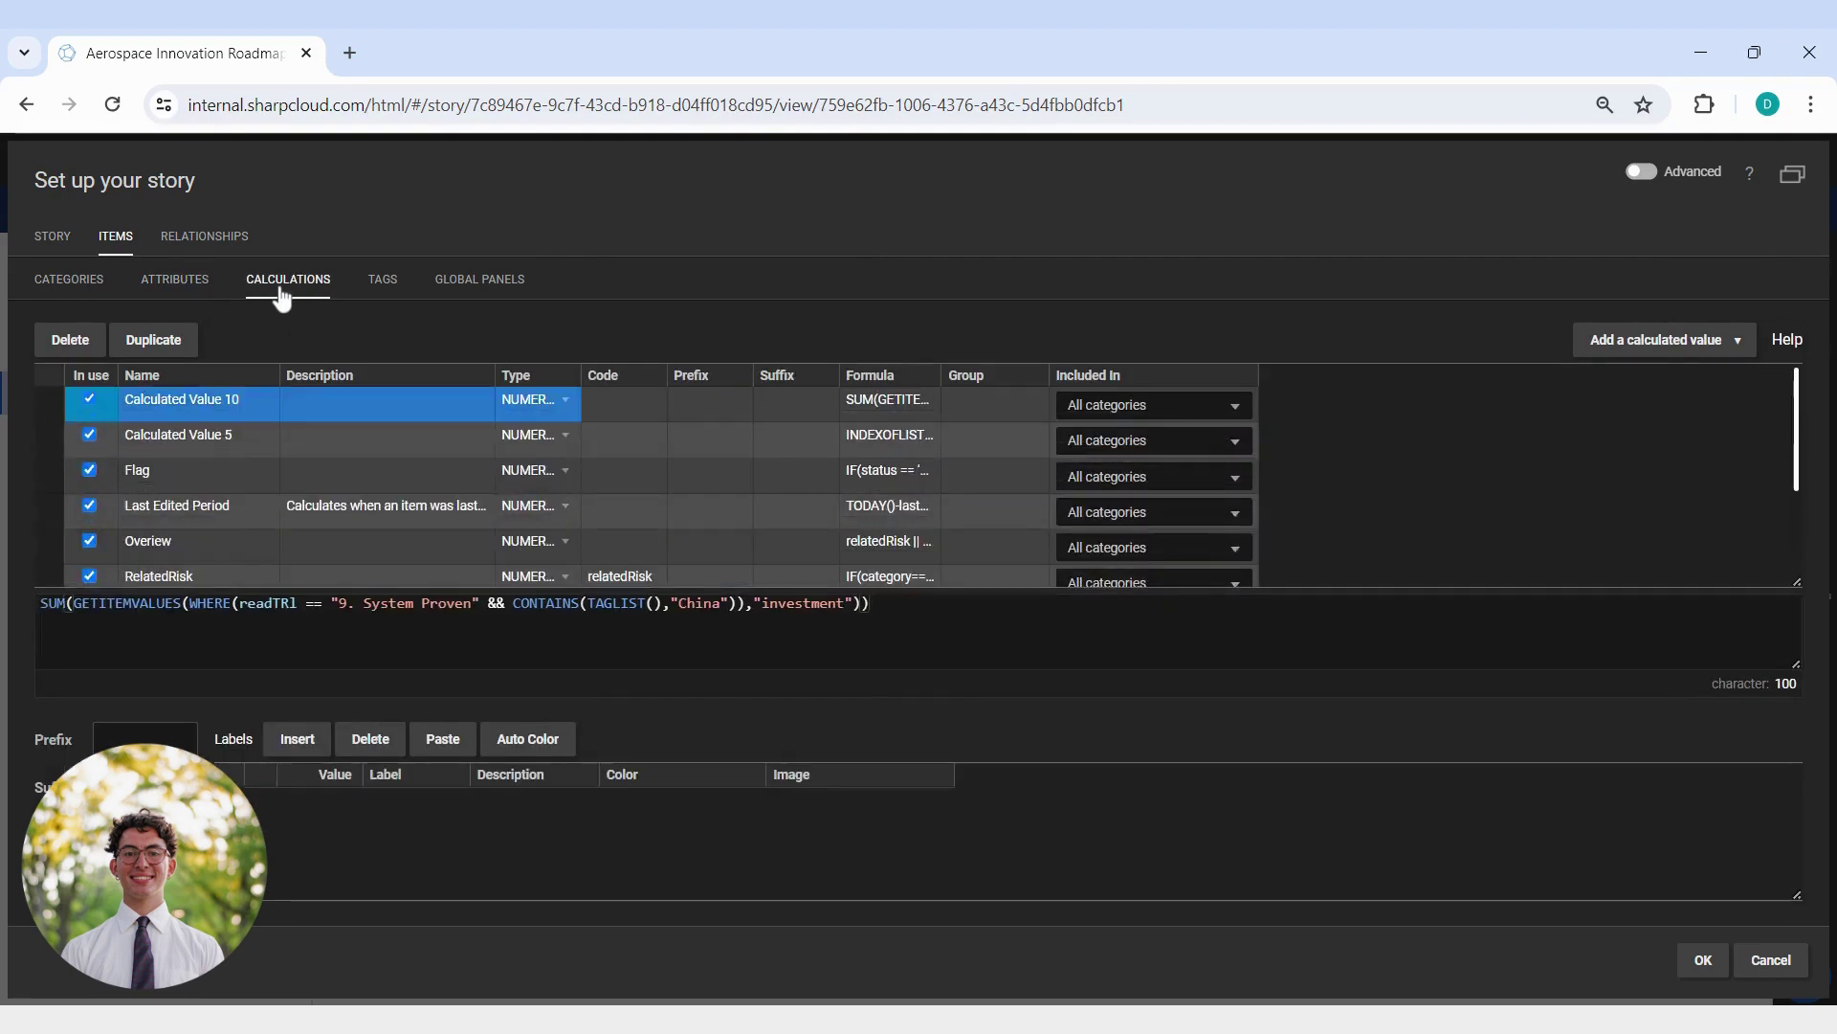
left_click(383, 282)
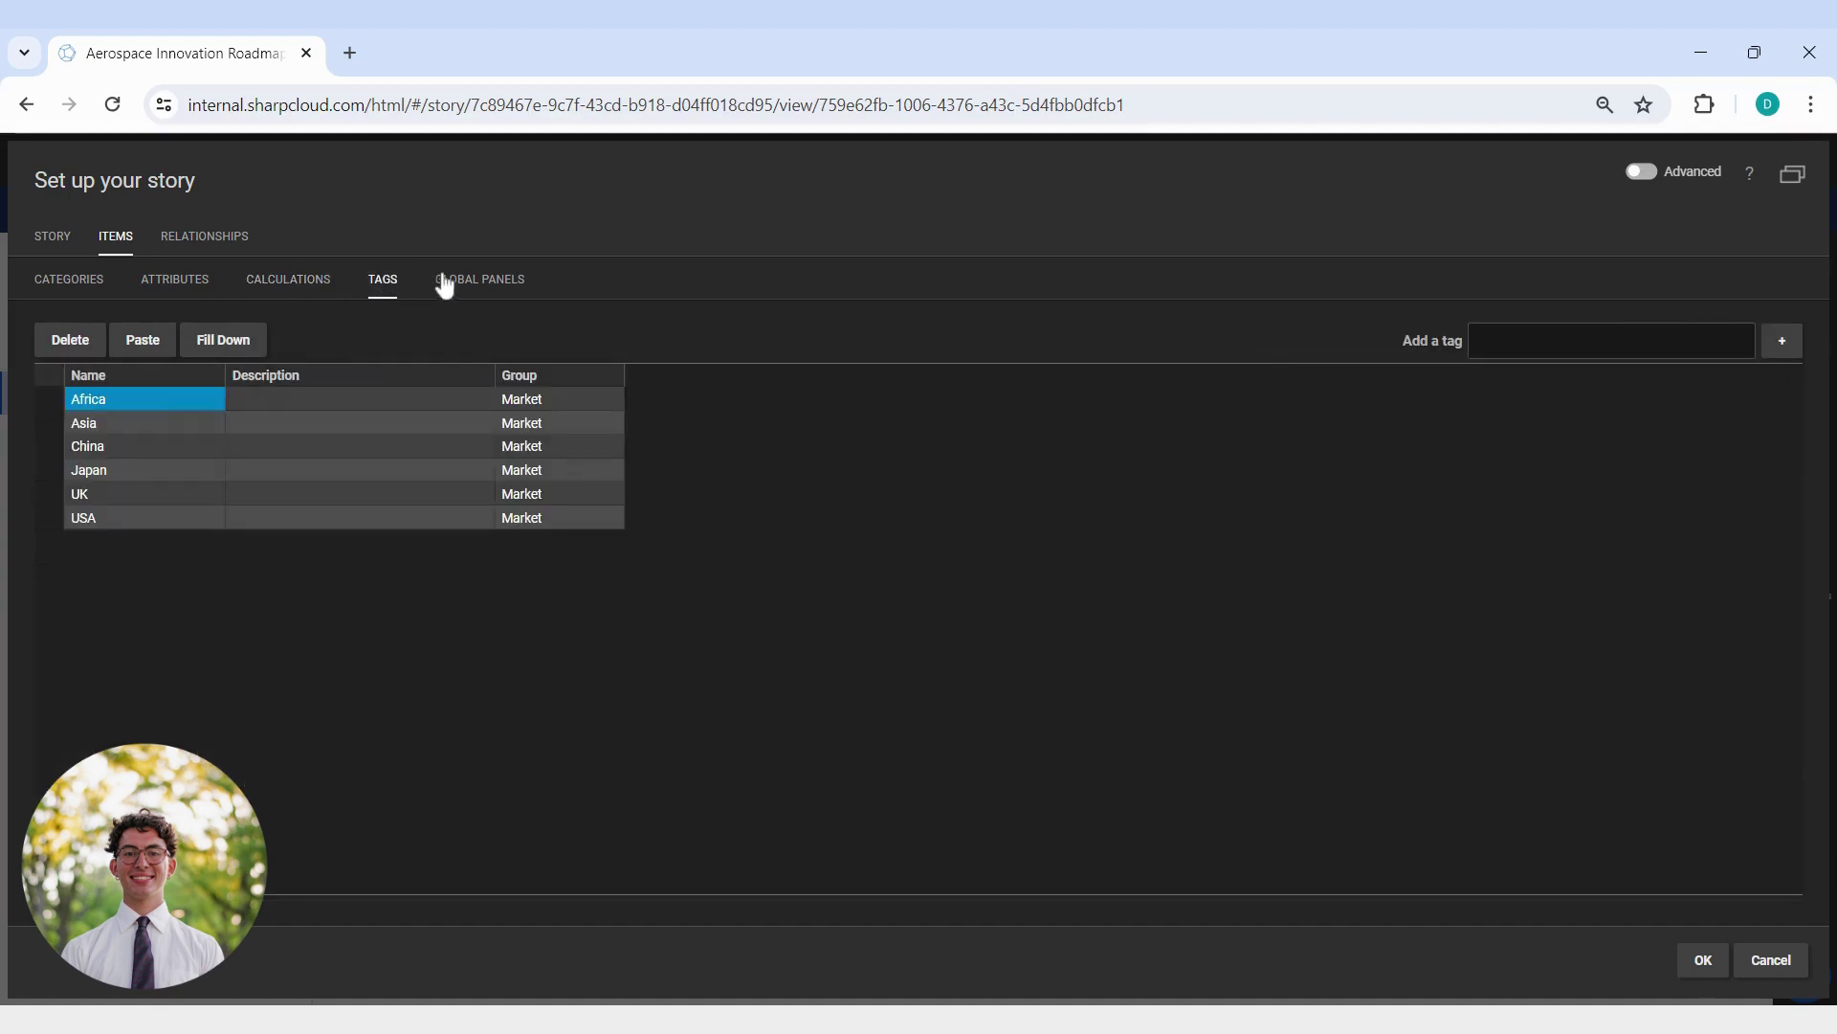
left_click(488, 284)
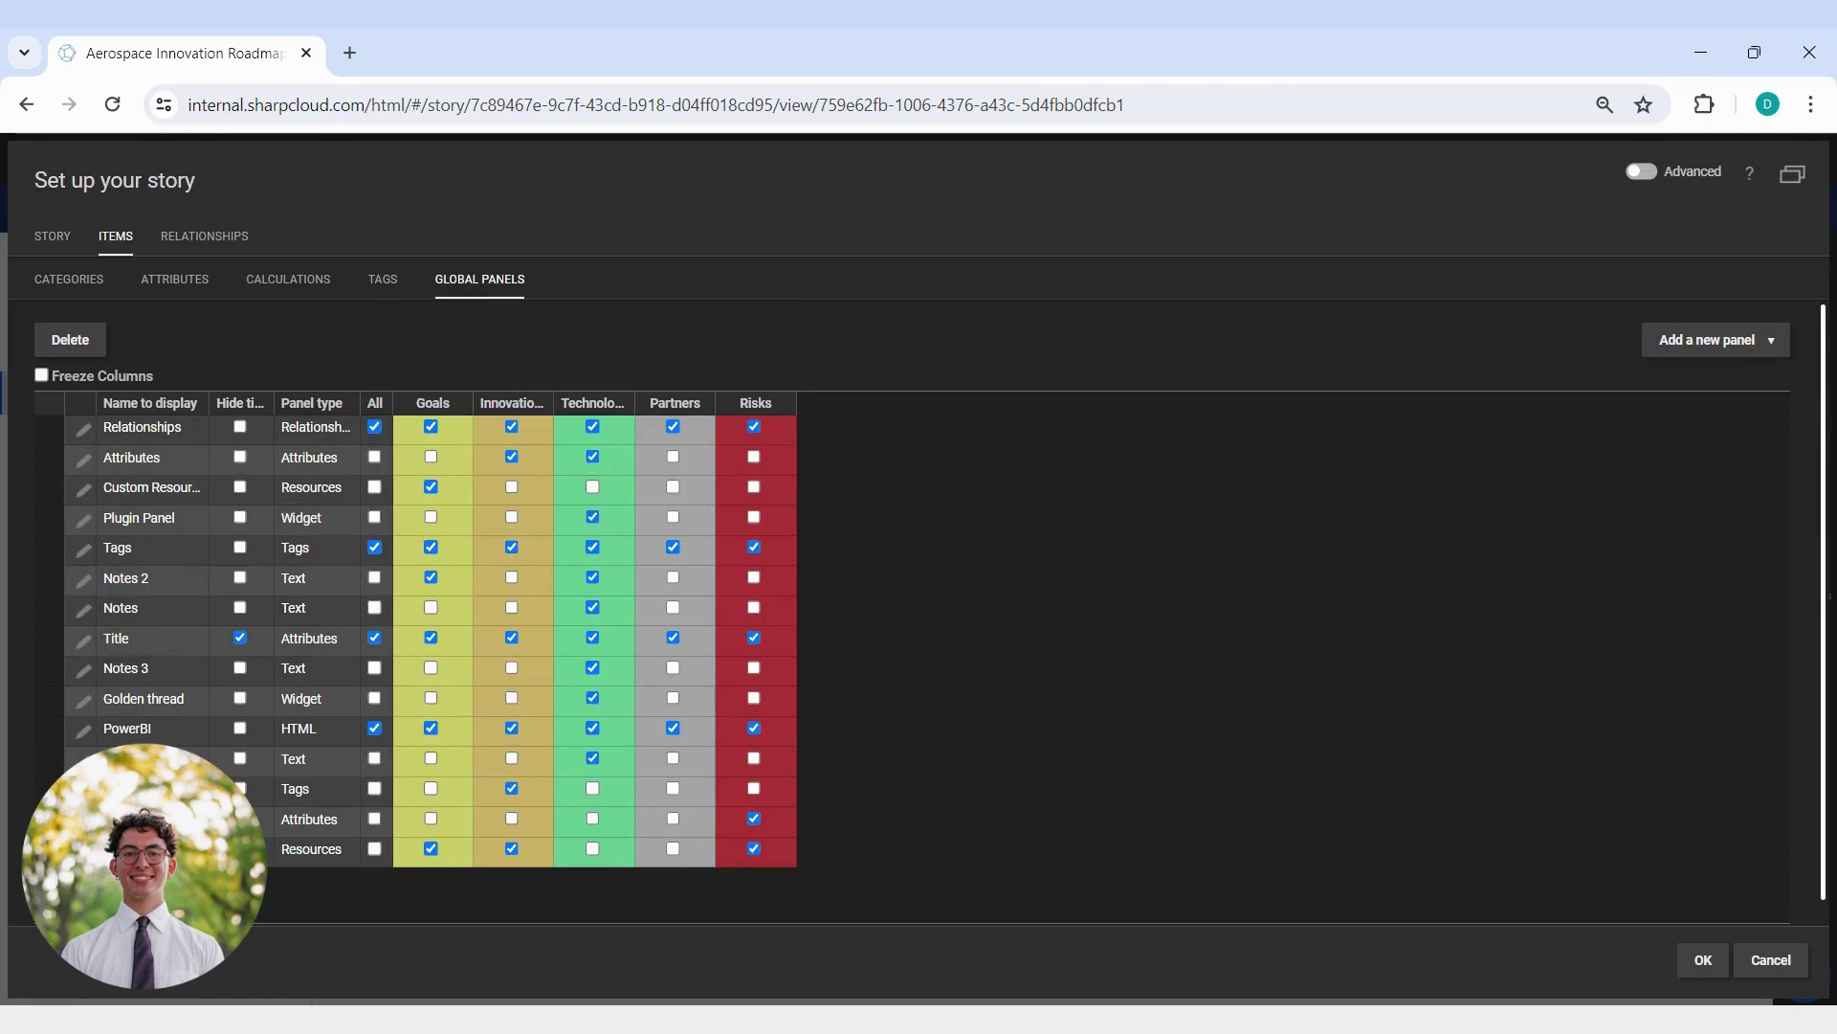
- Examine the relationship attributes, calculations and tags in the story setup and close the setup with OK
left_click(205, 239)
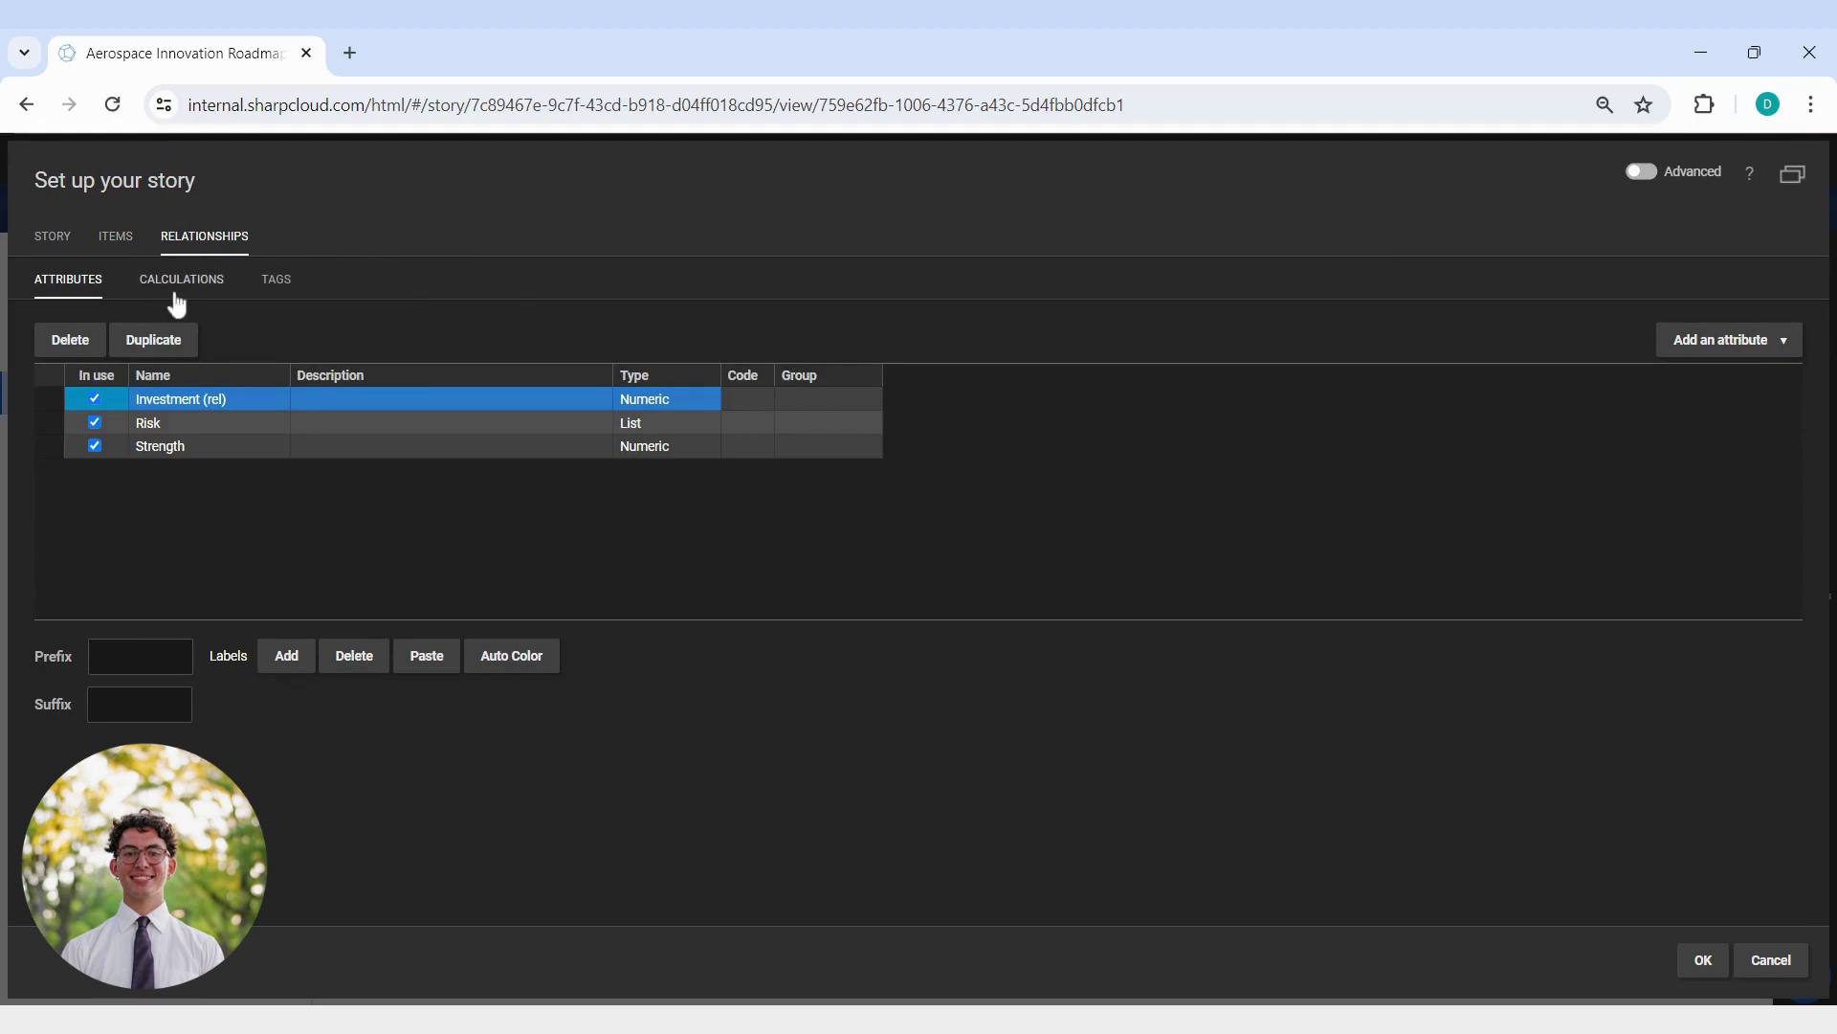
left_click(201, 297)
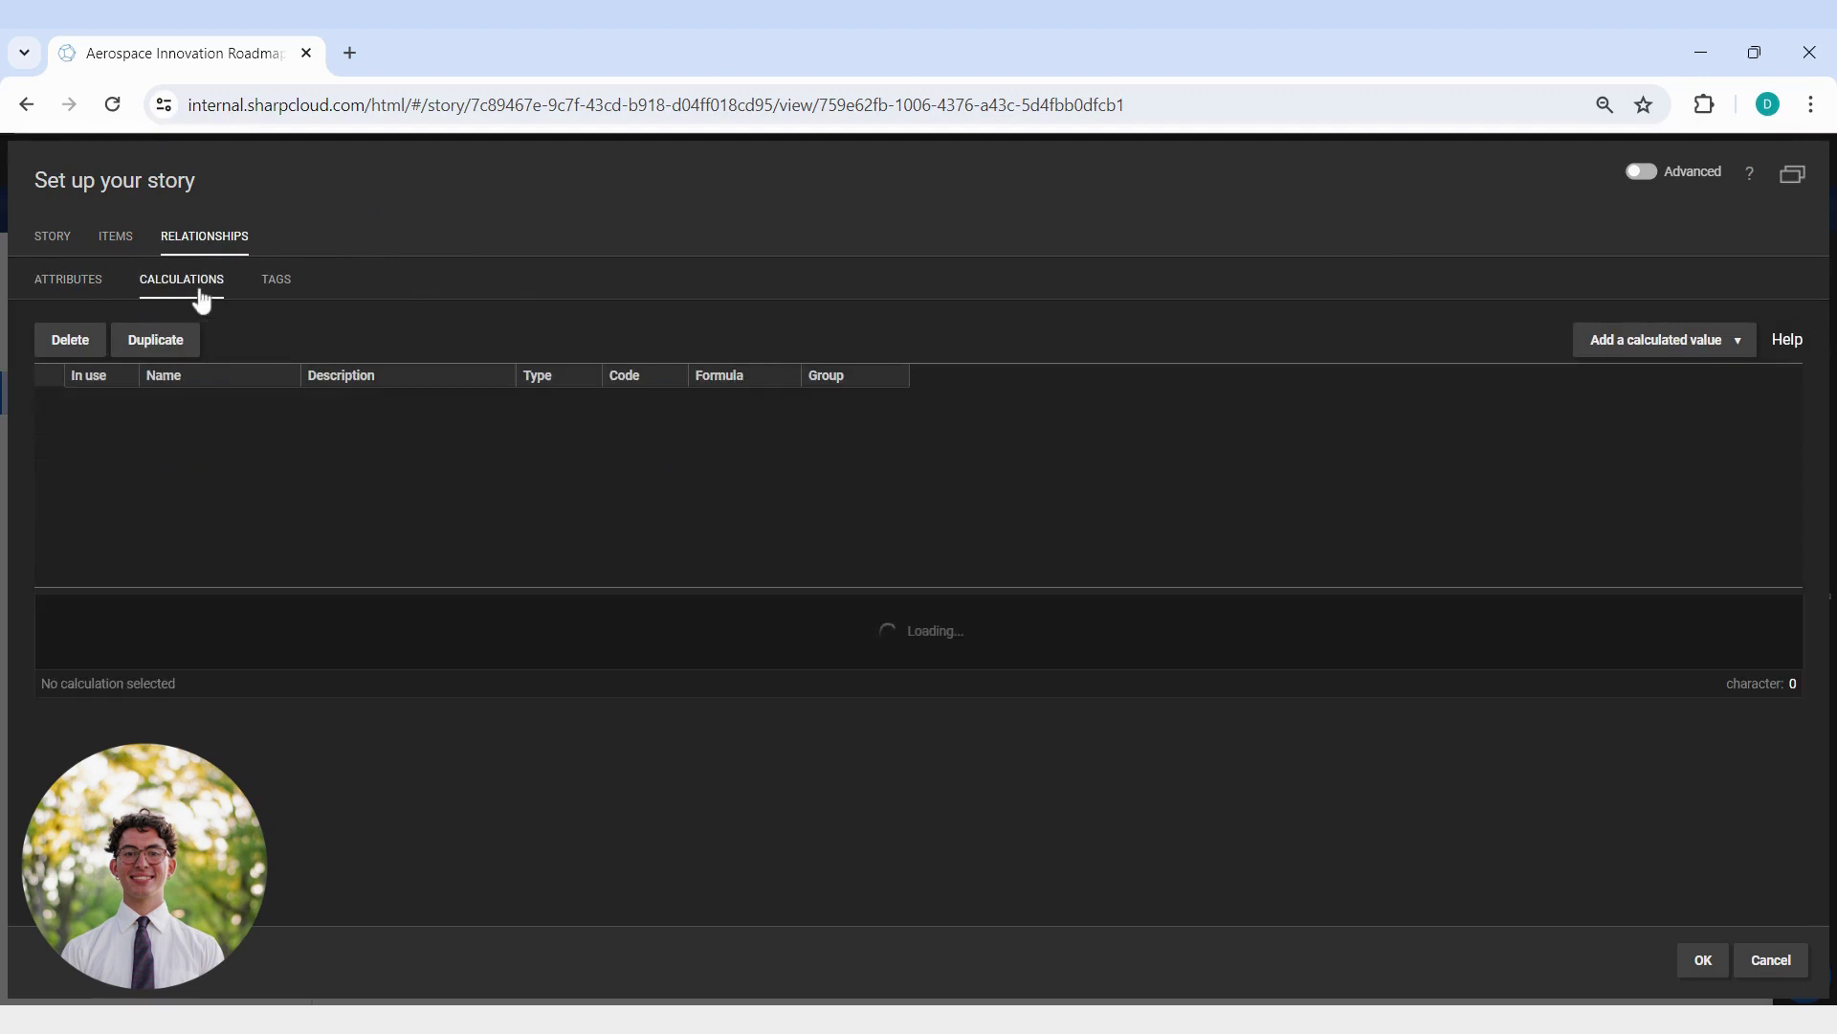
left_click(278, 285)
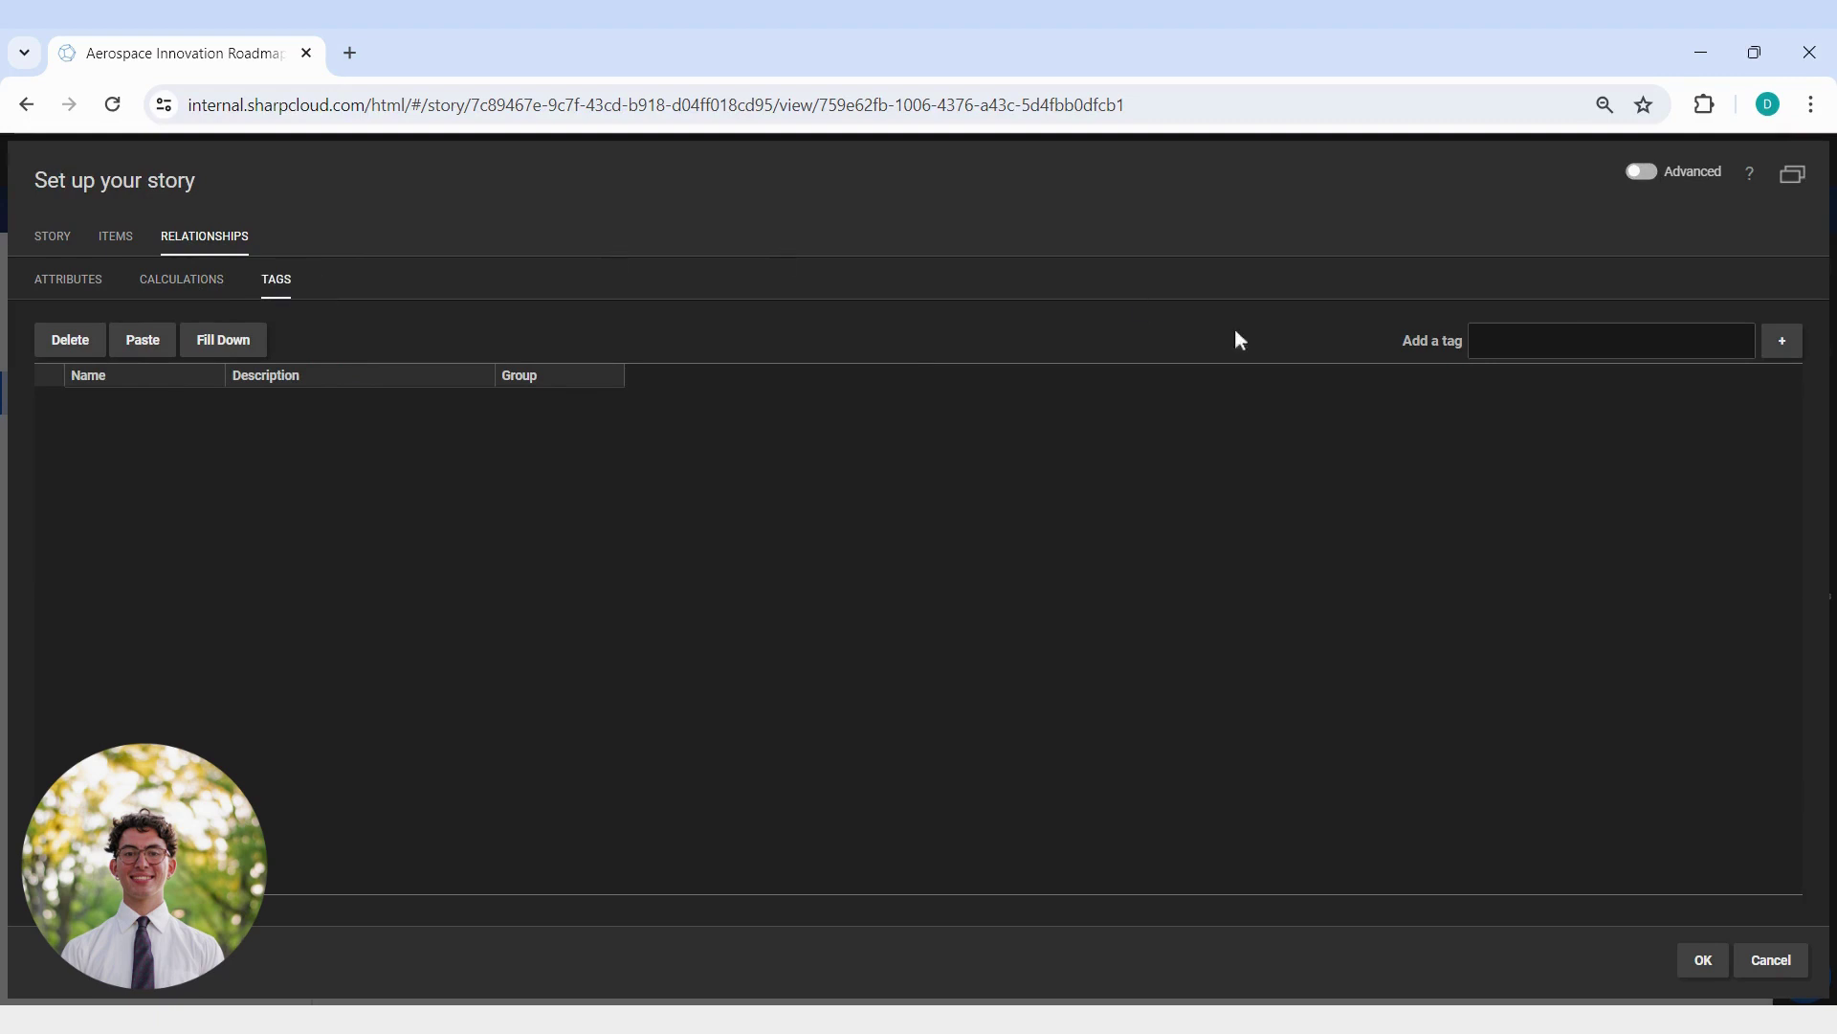
left_click(1705, 963)
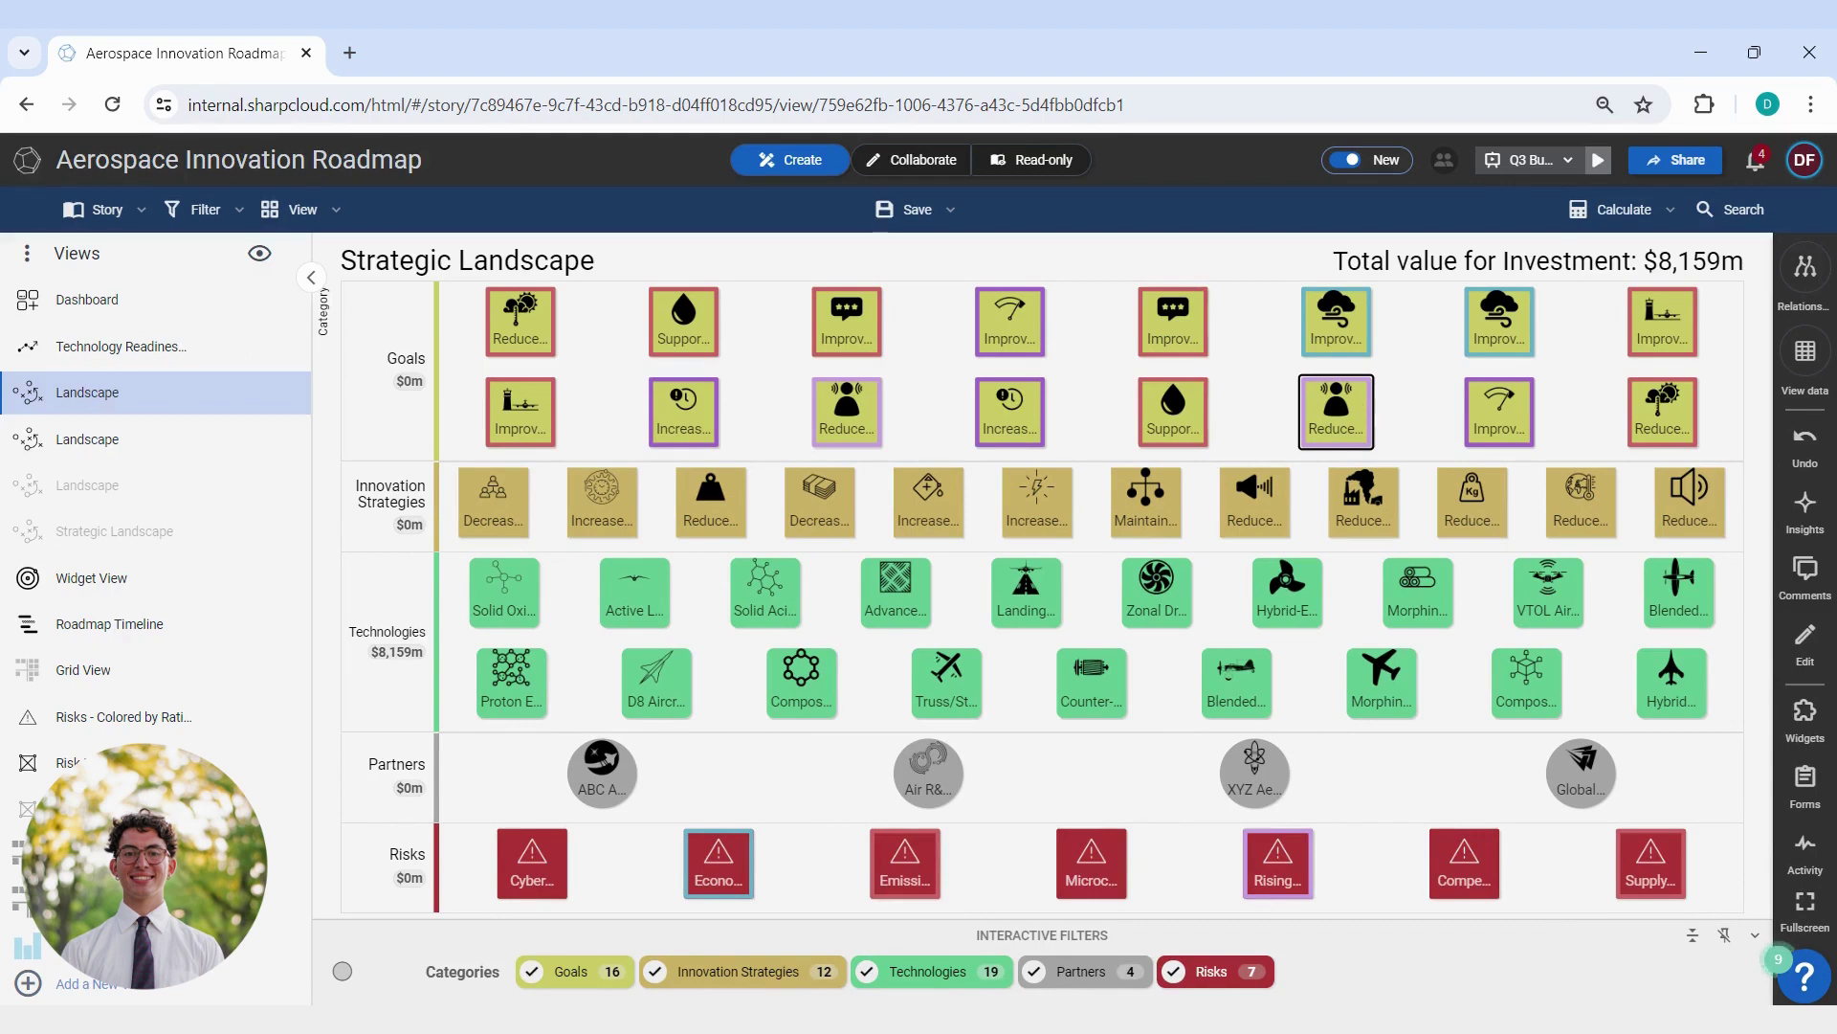
- Examine the Landscape view's setup options for properties, layout, item appearance, theme, relationships, quick editing and widgets, and close the setup
left_click(336, 210)
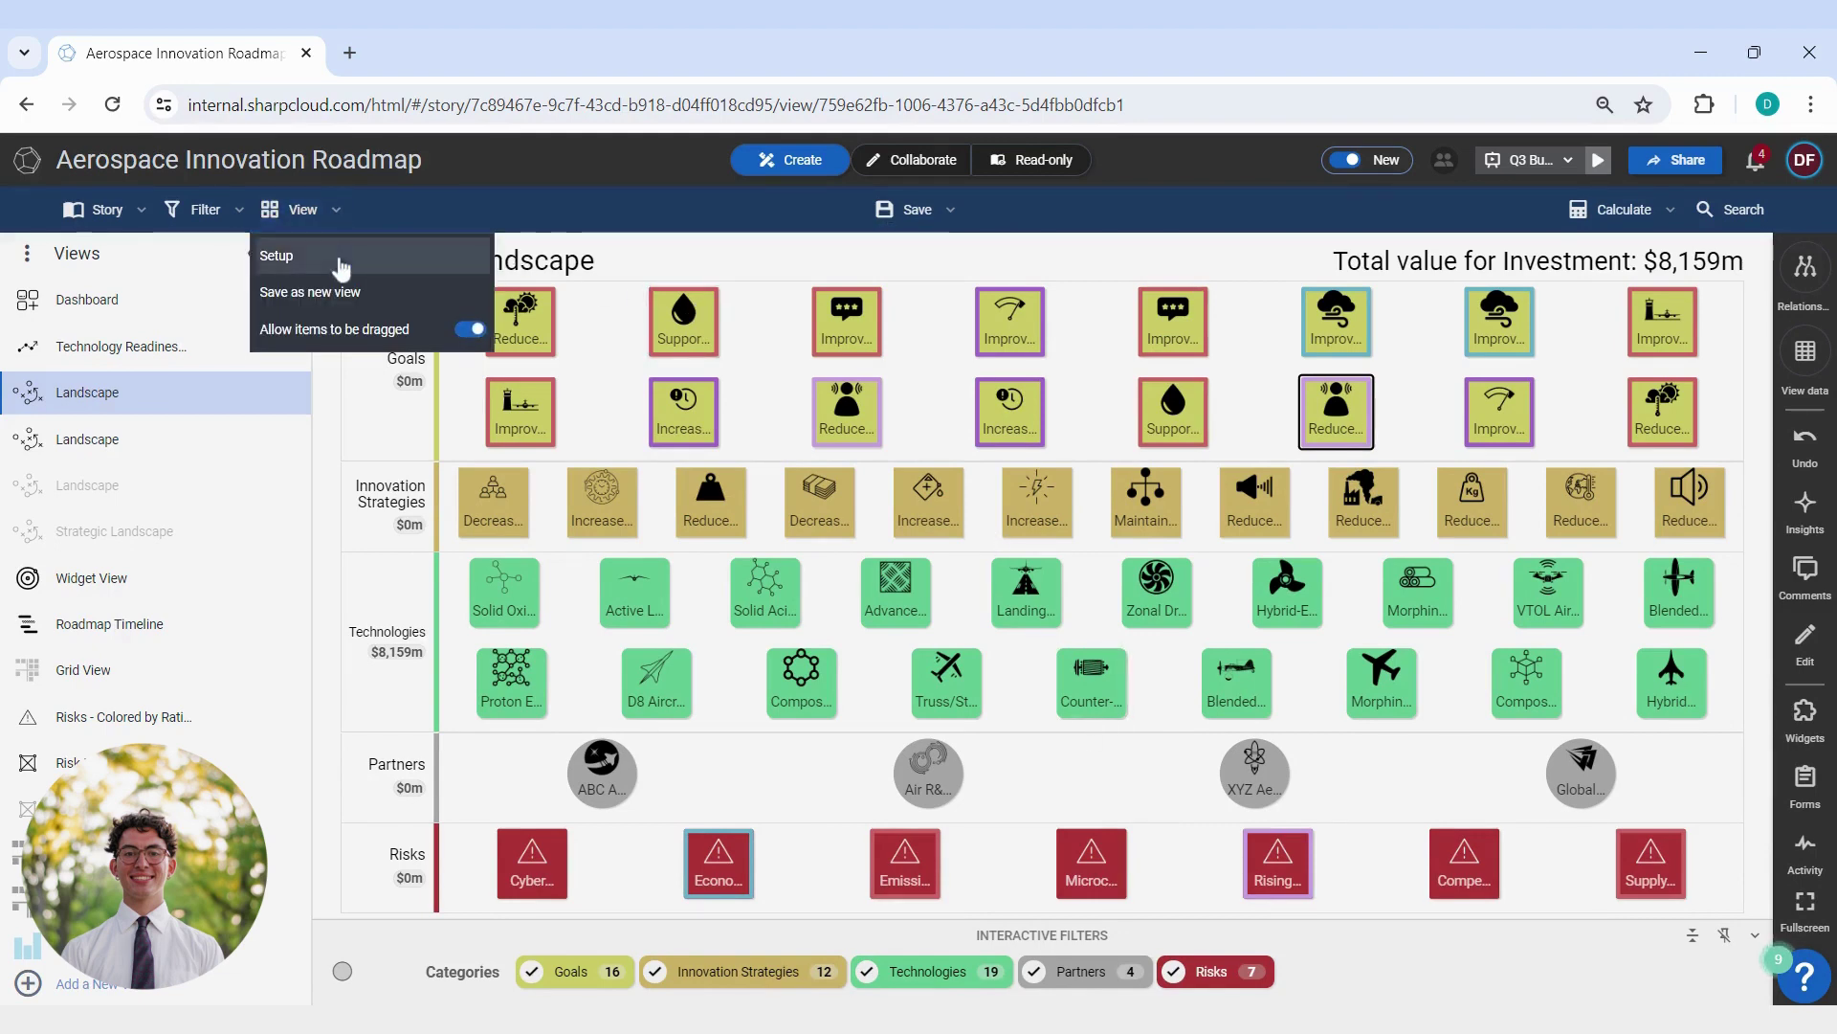
left_click(341, 260)
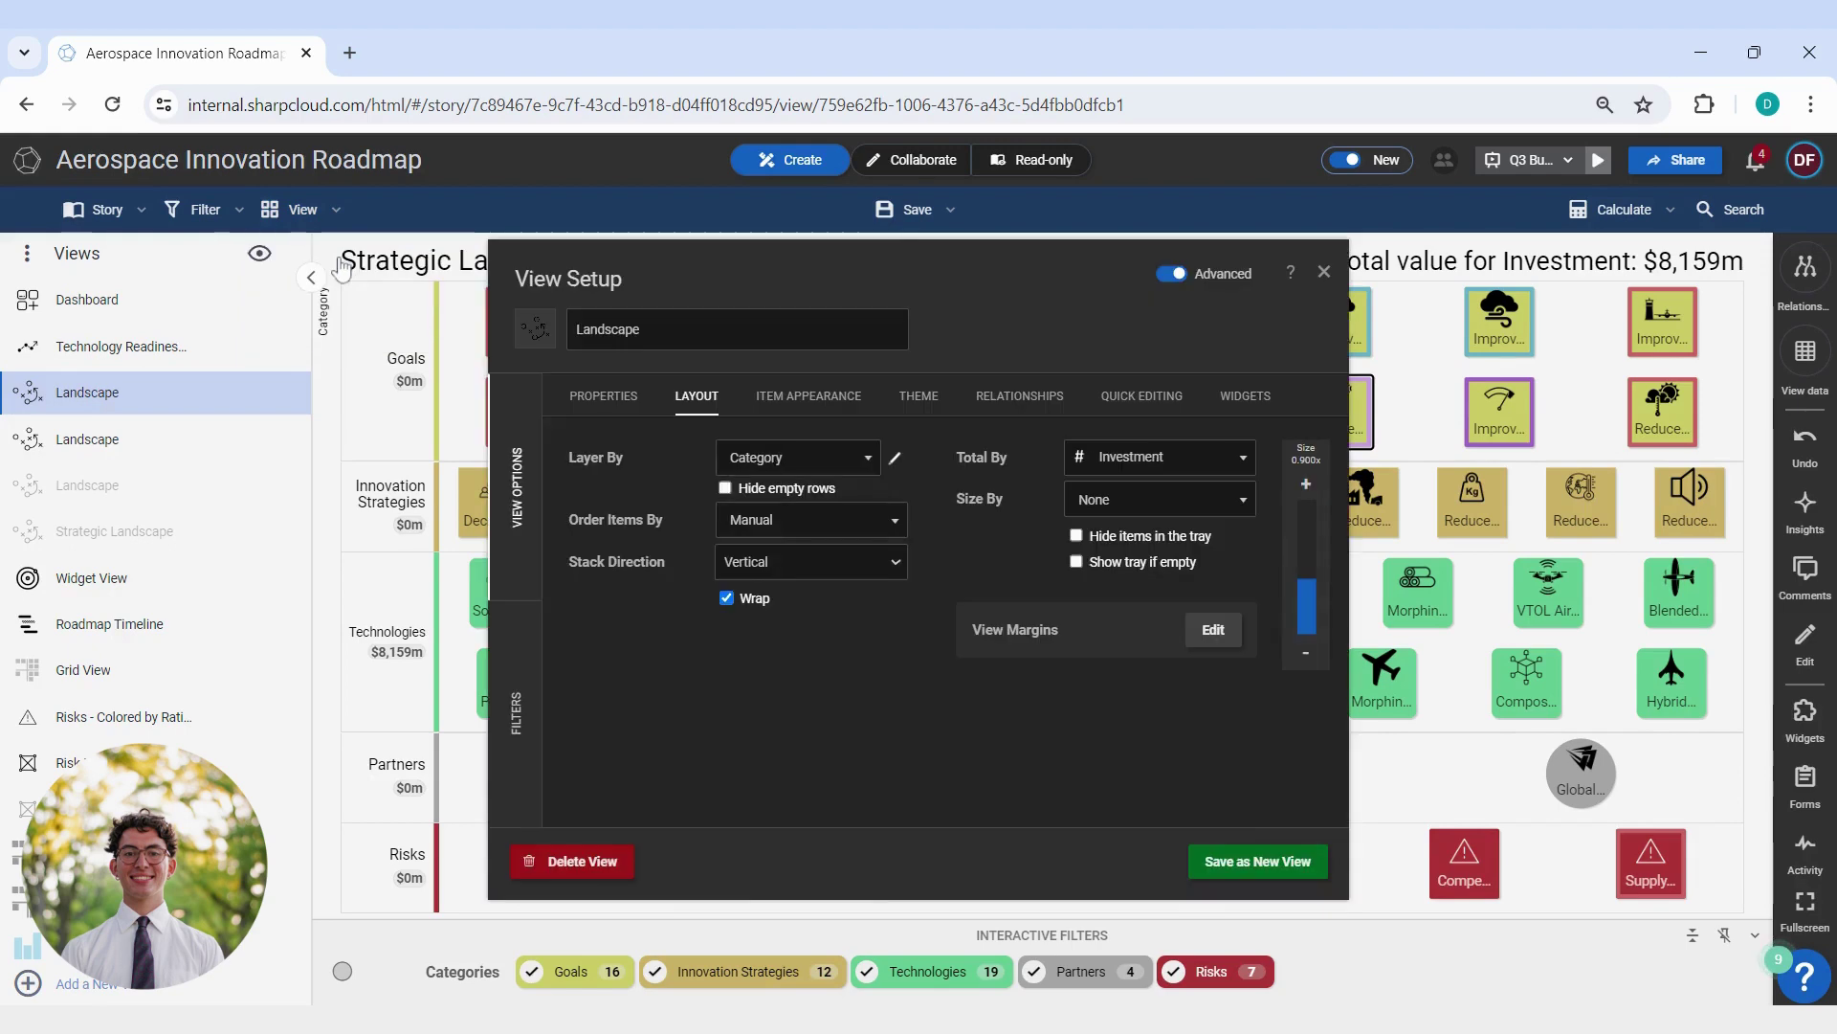
left_click(606, 398)
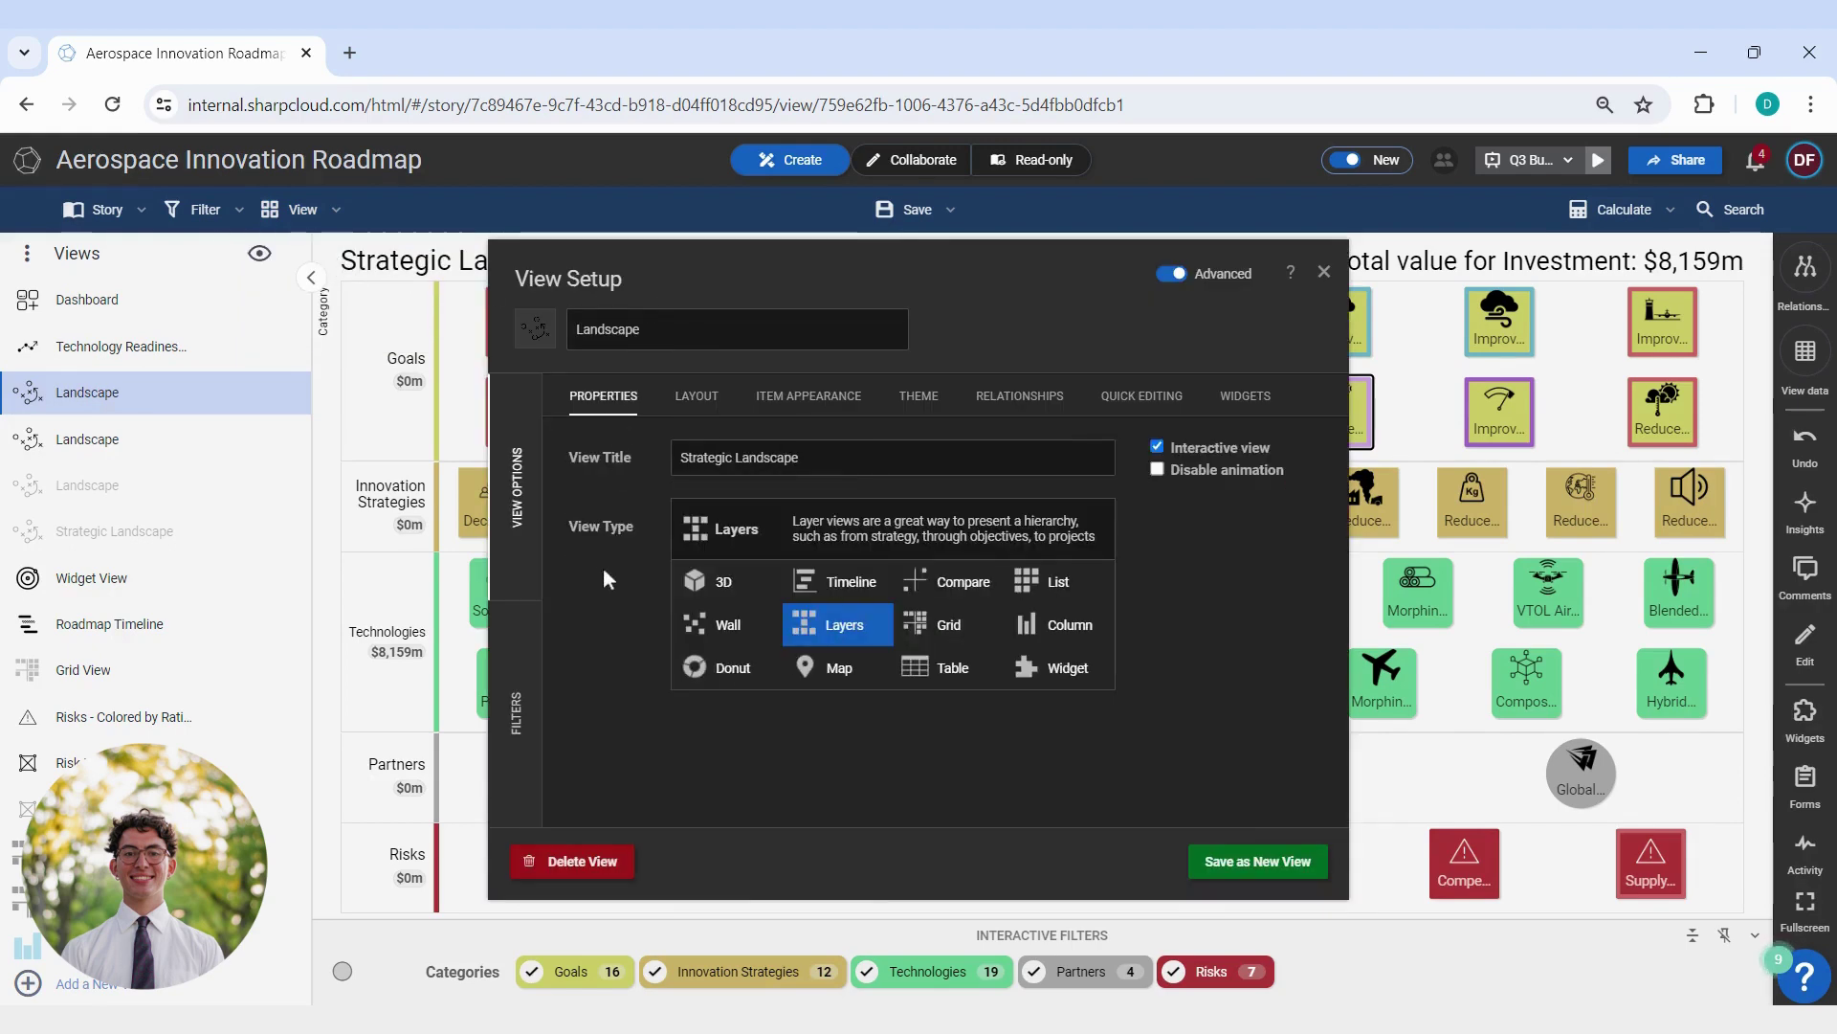
left_click(696, 399)
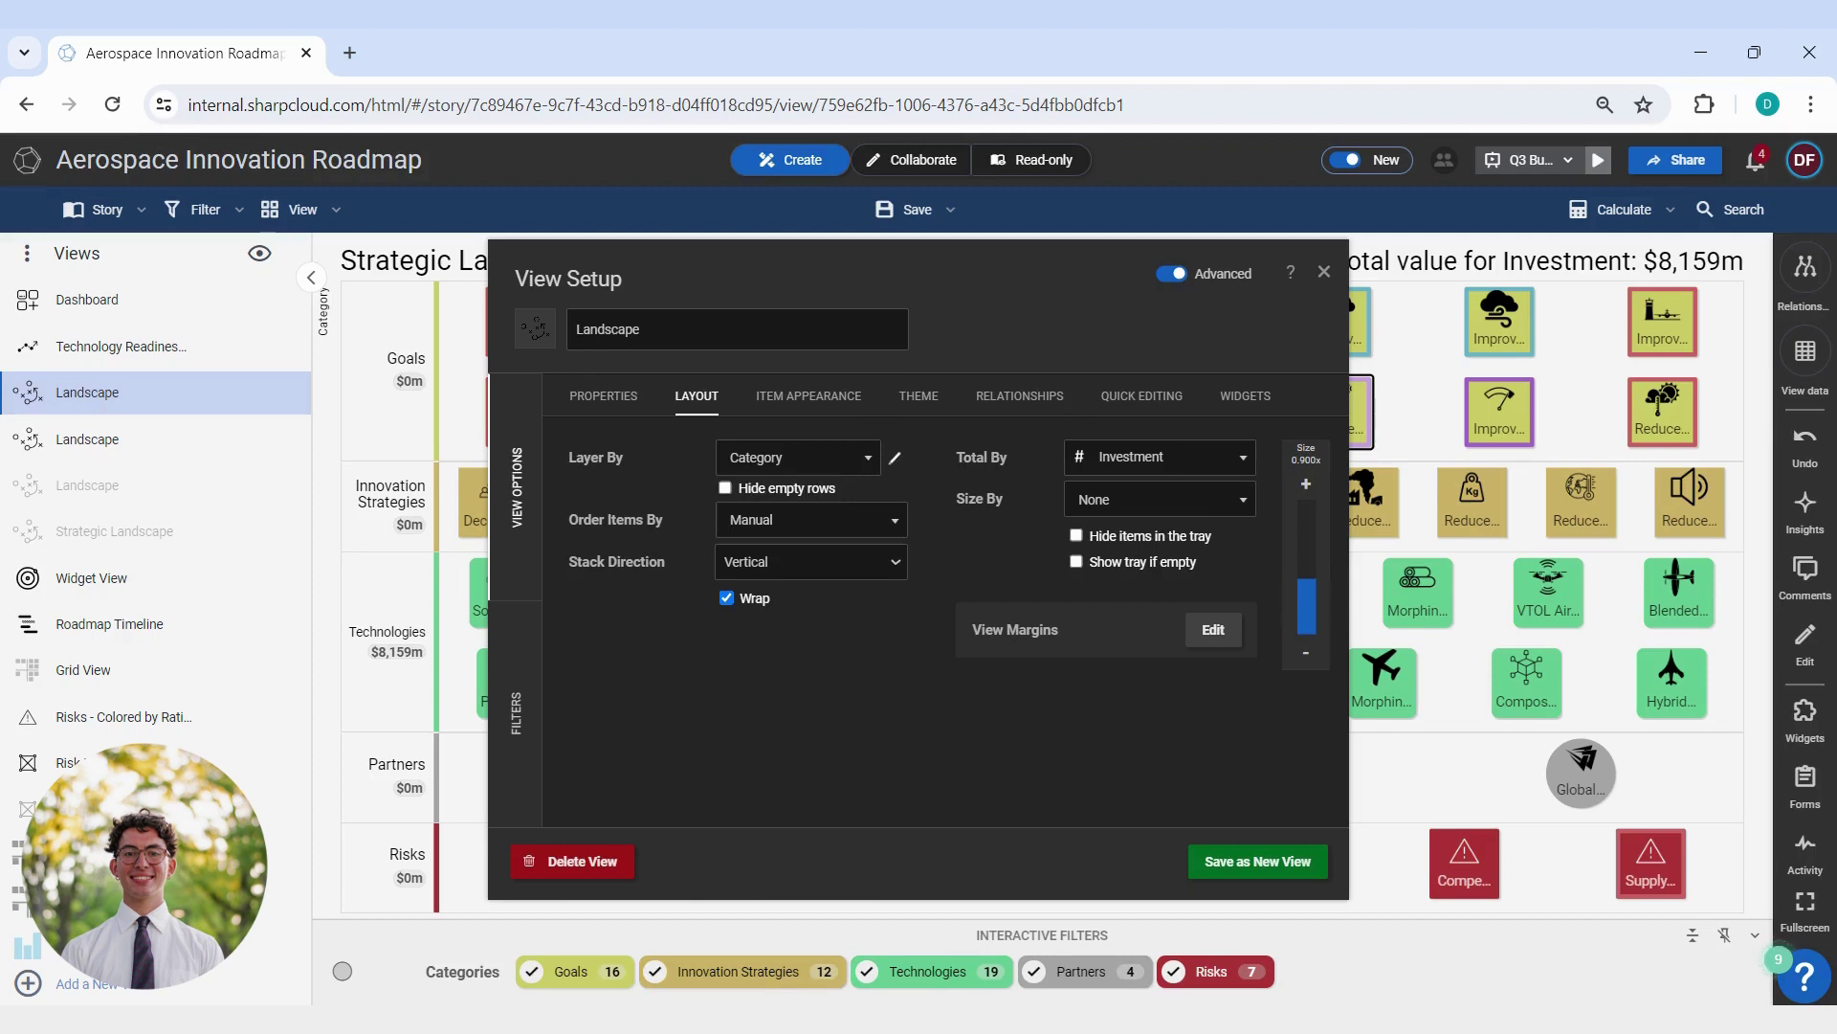
left_click(819, 407)
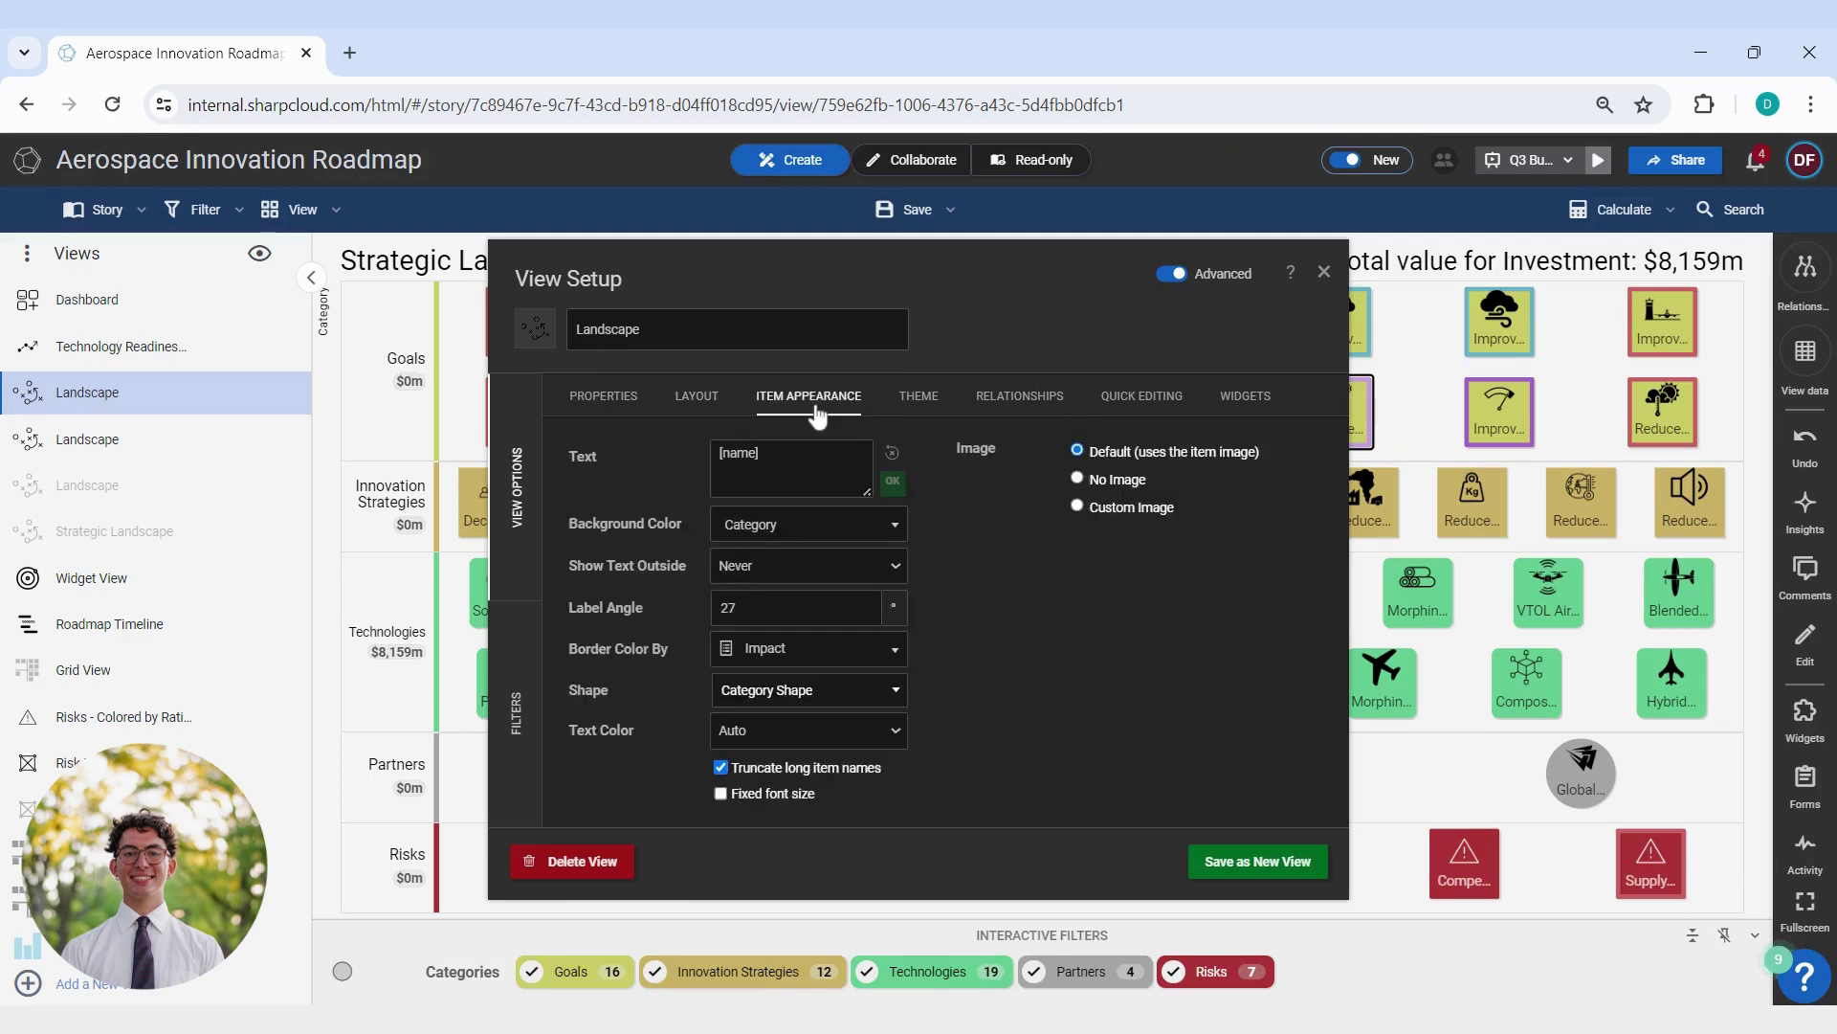
left_click(921, 406)
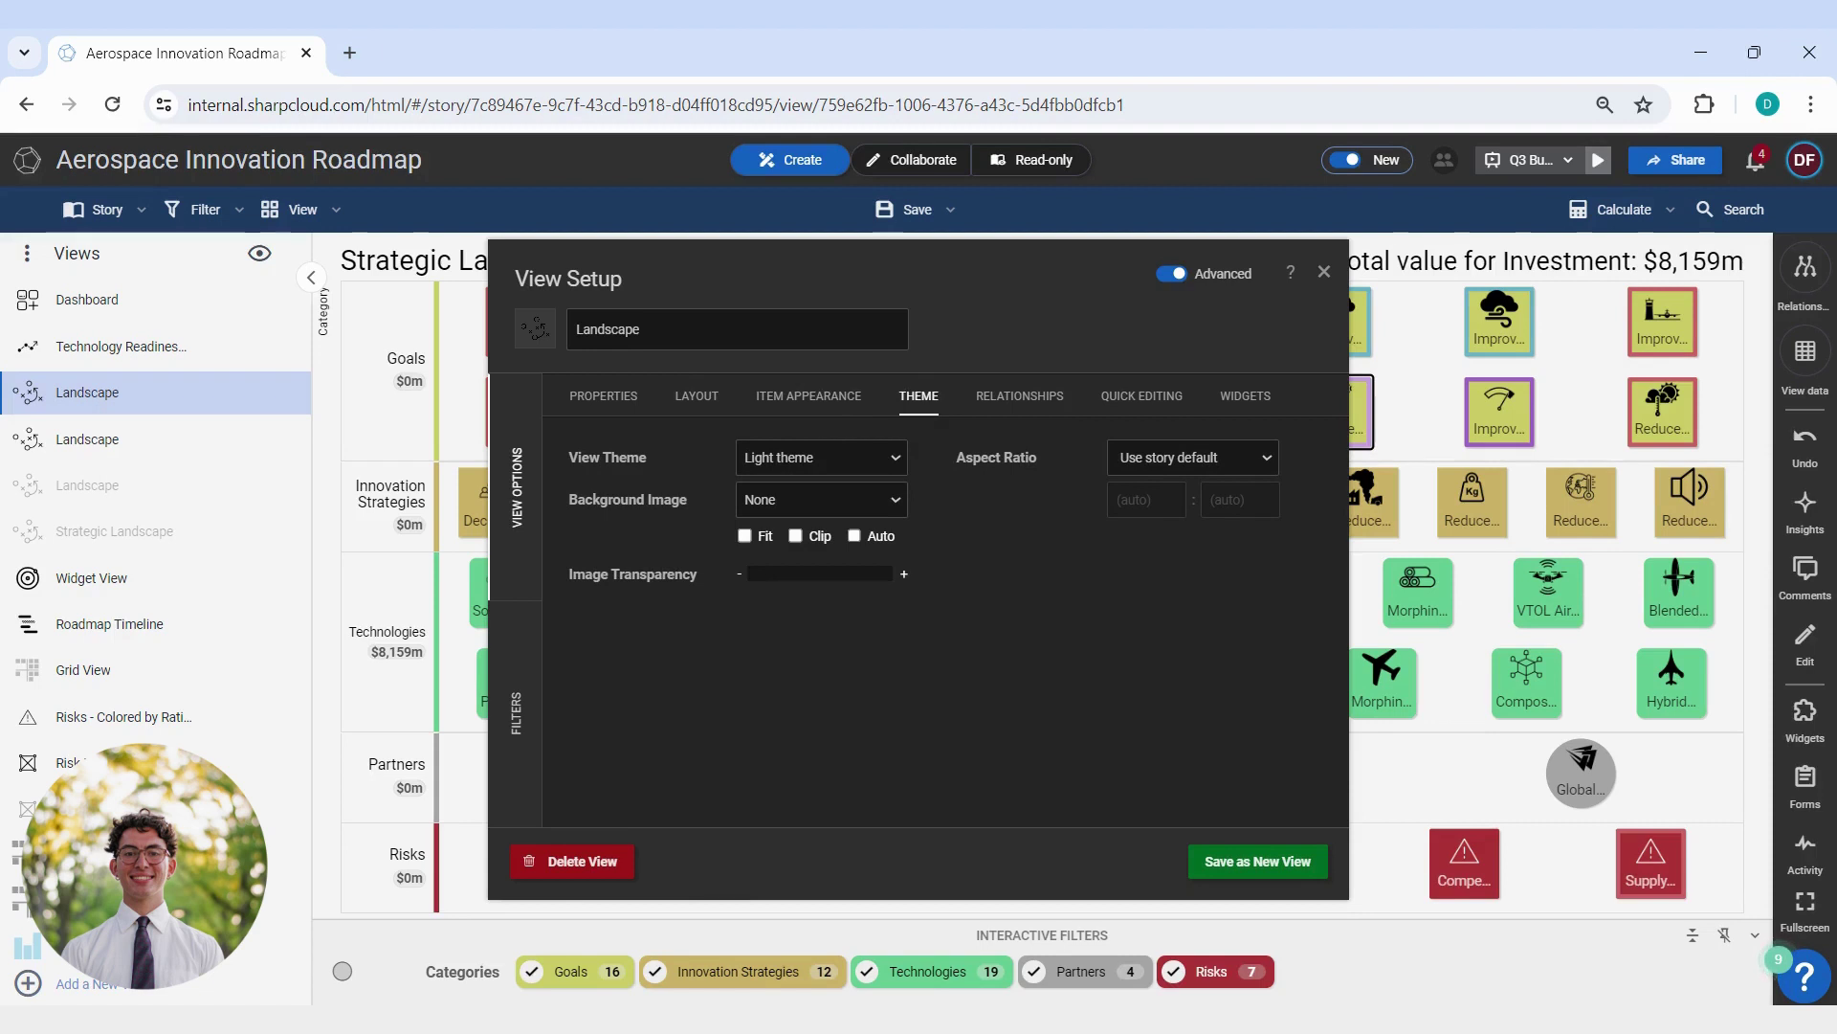
left_click(1012, 407)
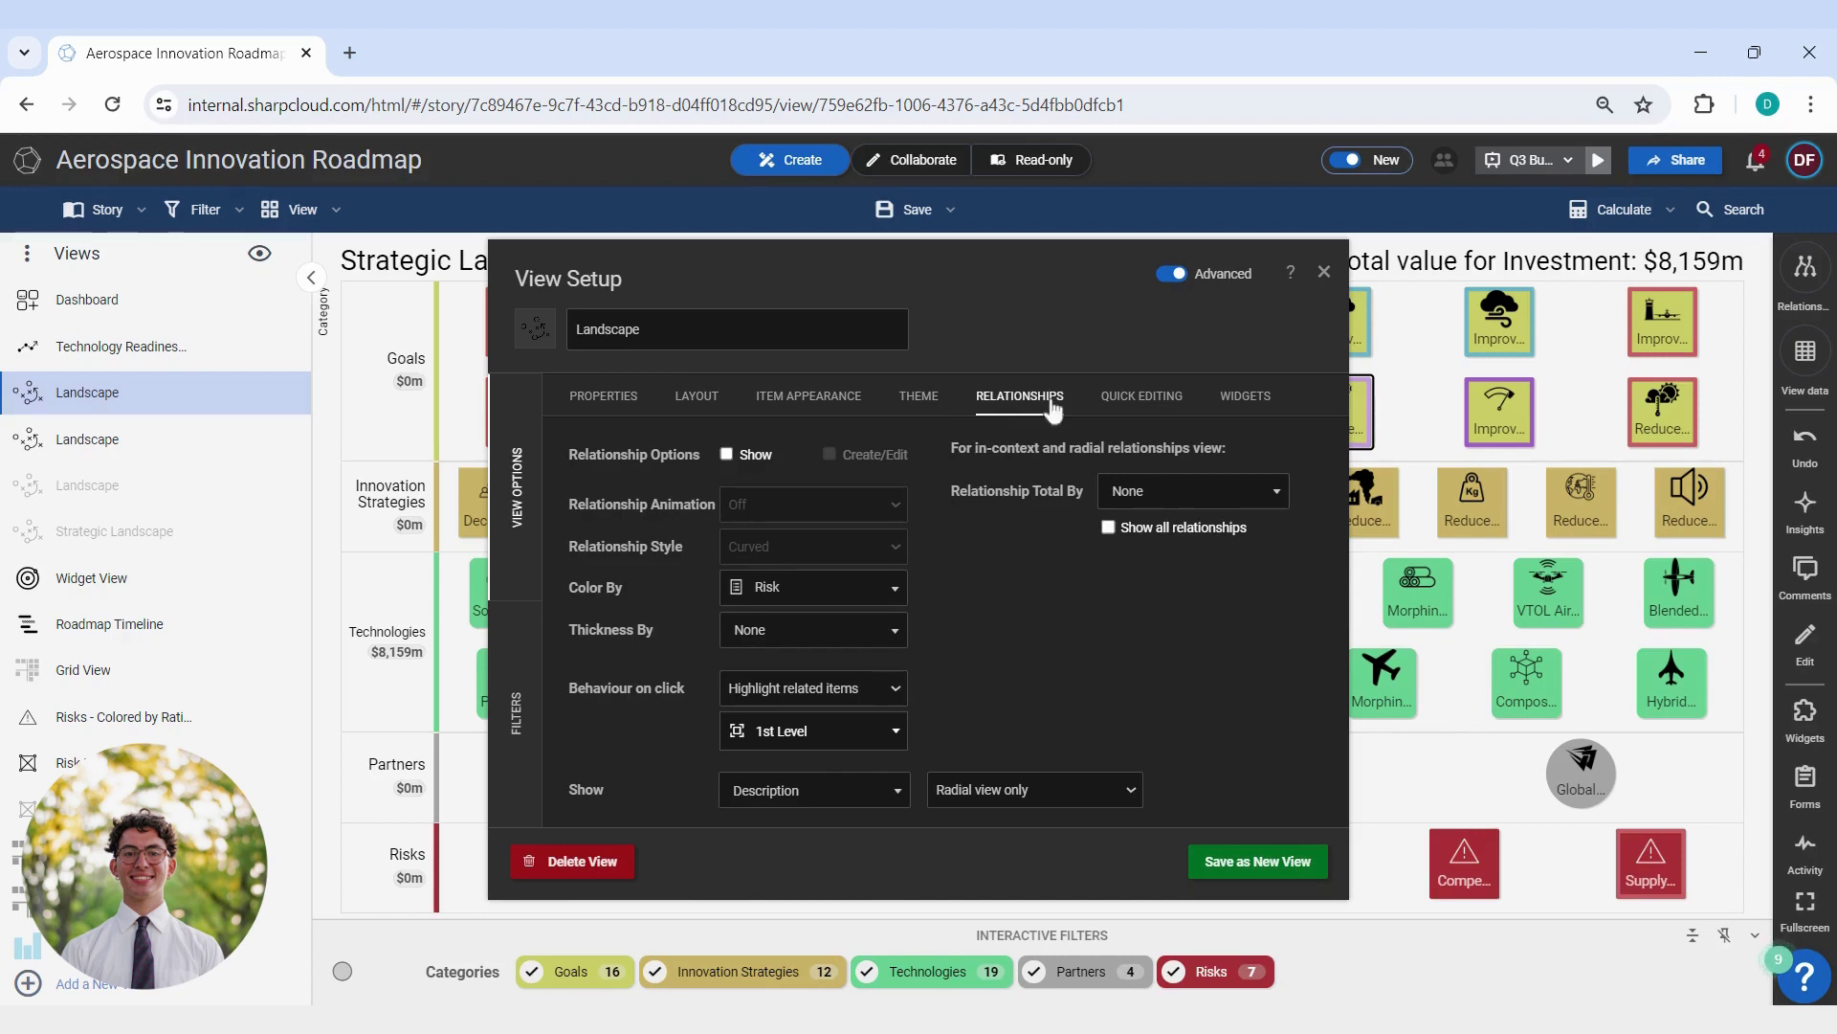
left_click(1145, 404)
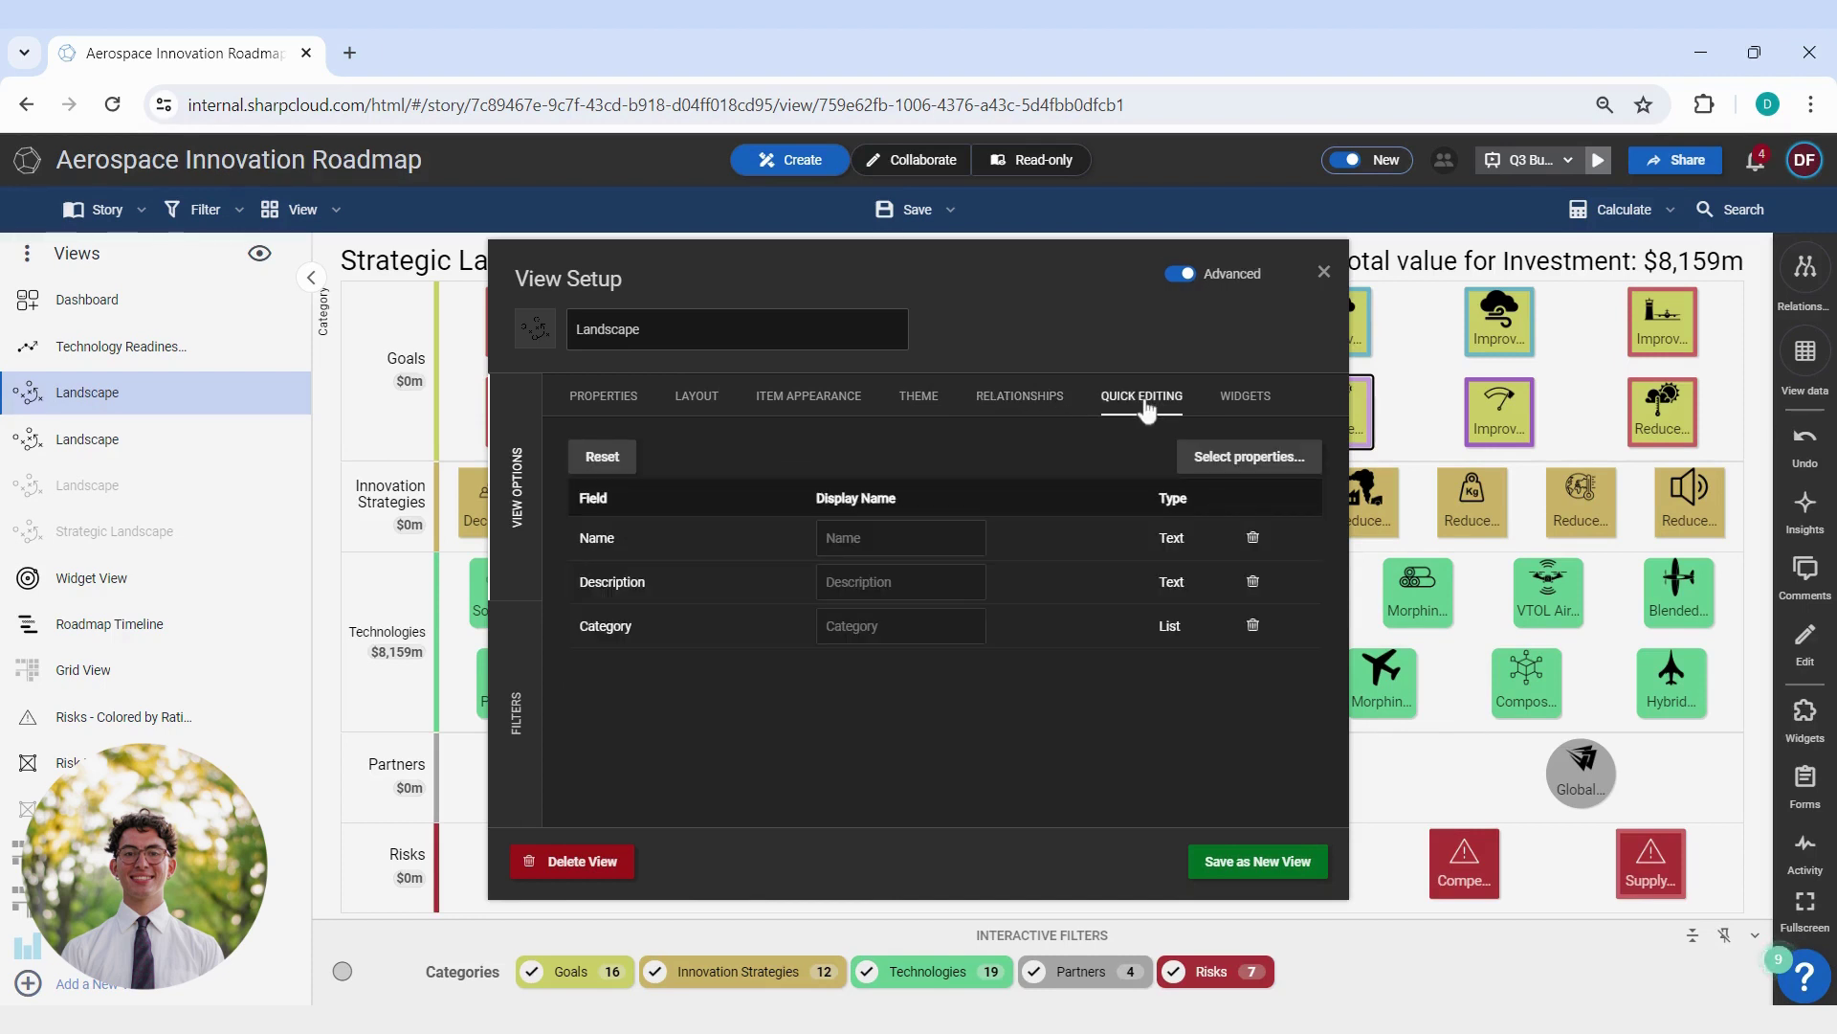
left_click(1246, 410)
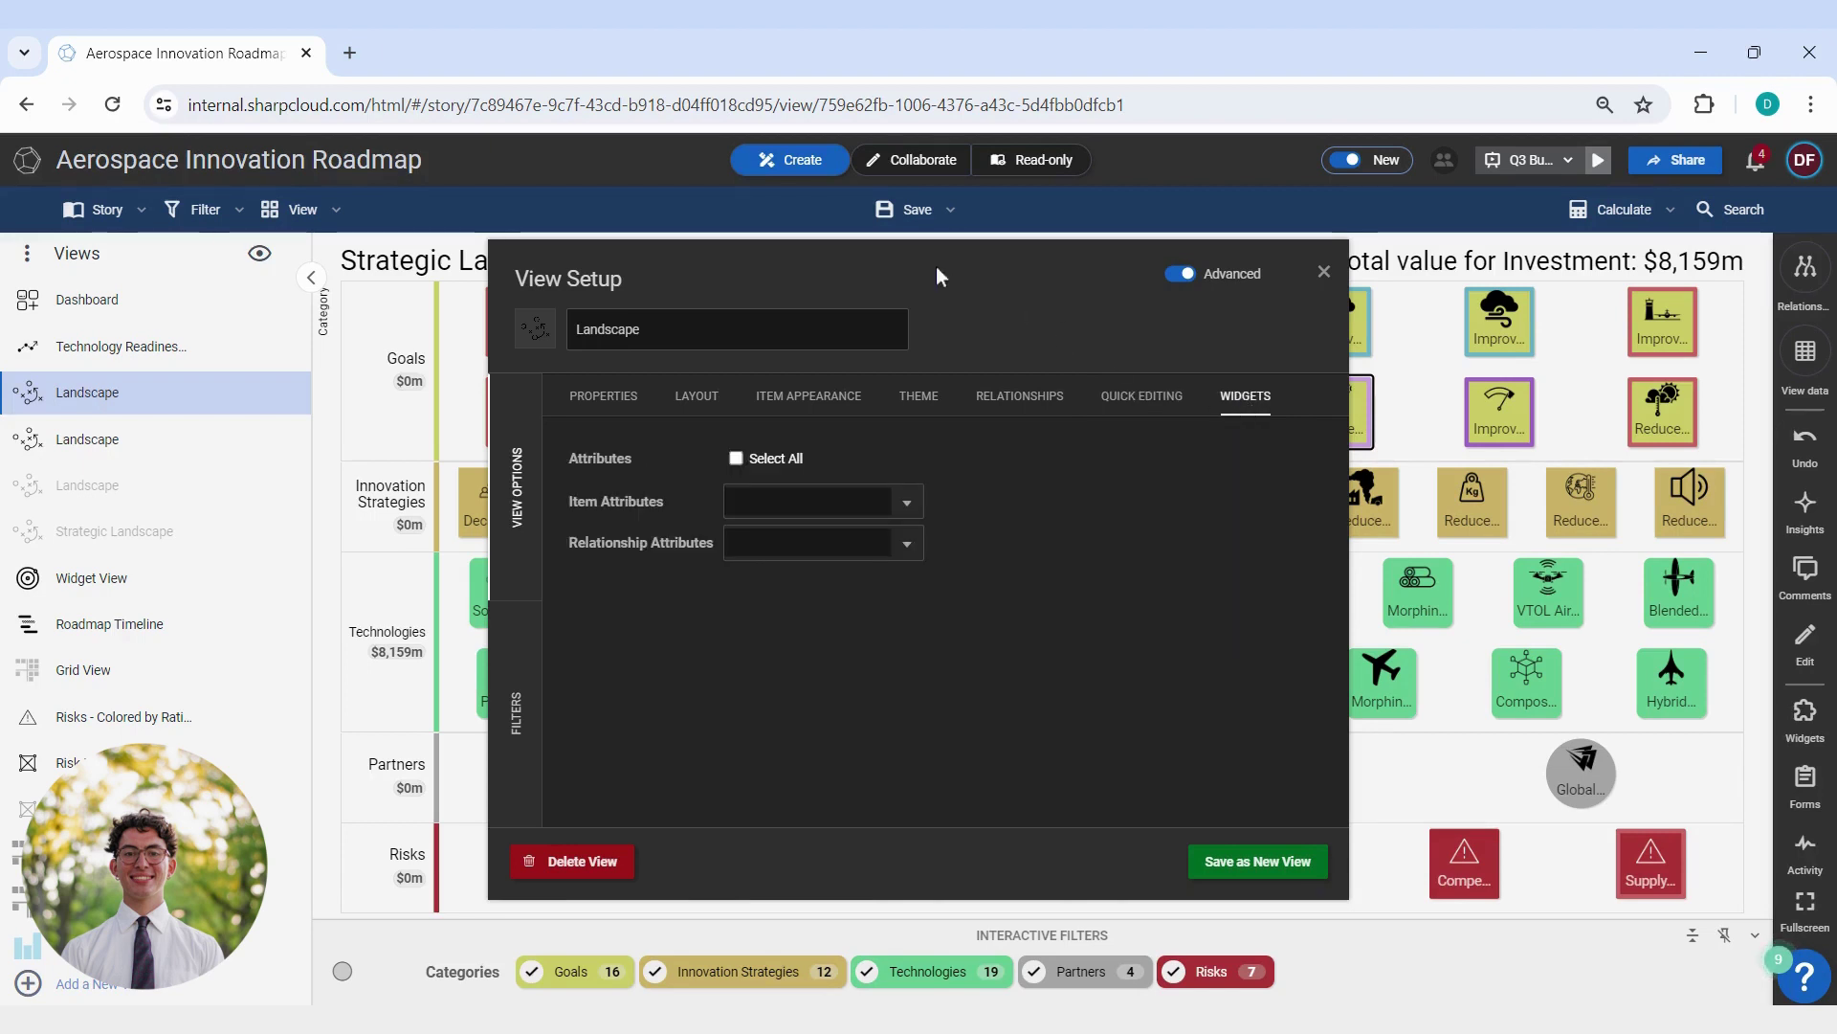
left_click(1325, 274)
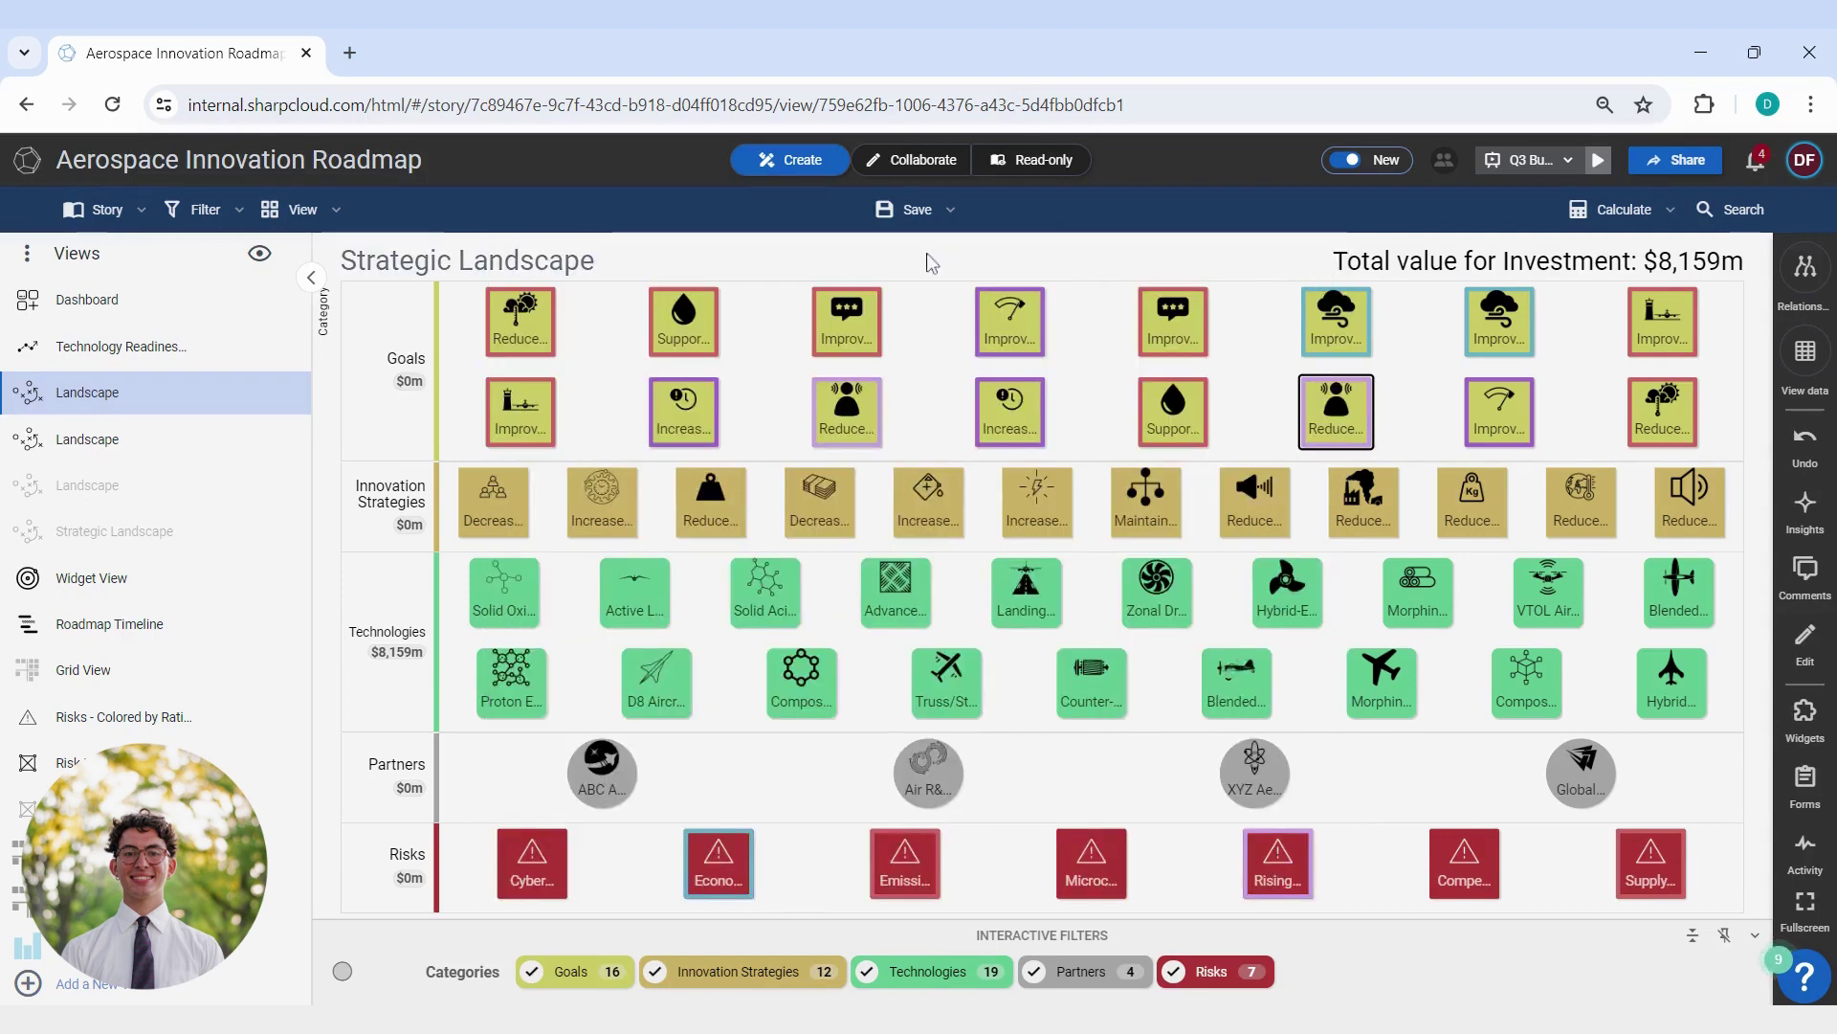
- View the Landscape view's filter setup, isolate the Innovation Strategies category, restore all categories and close the setup
left_click(198, 228)
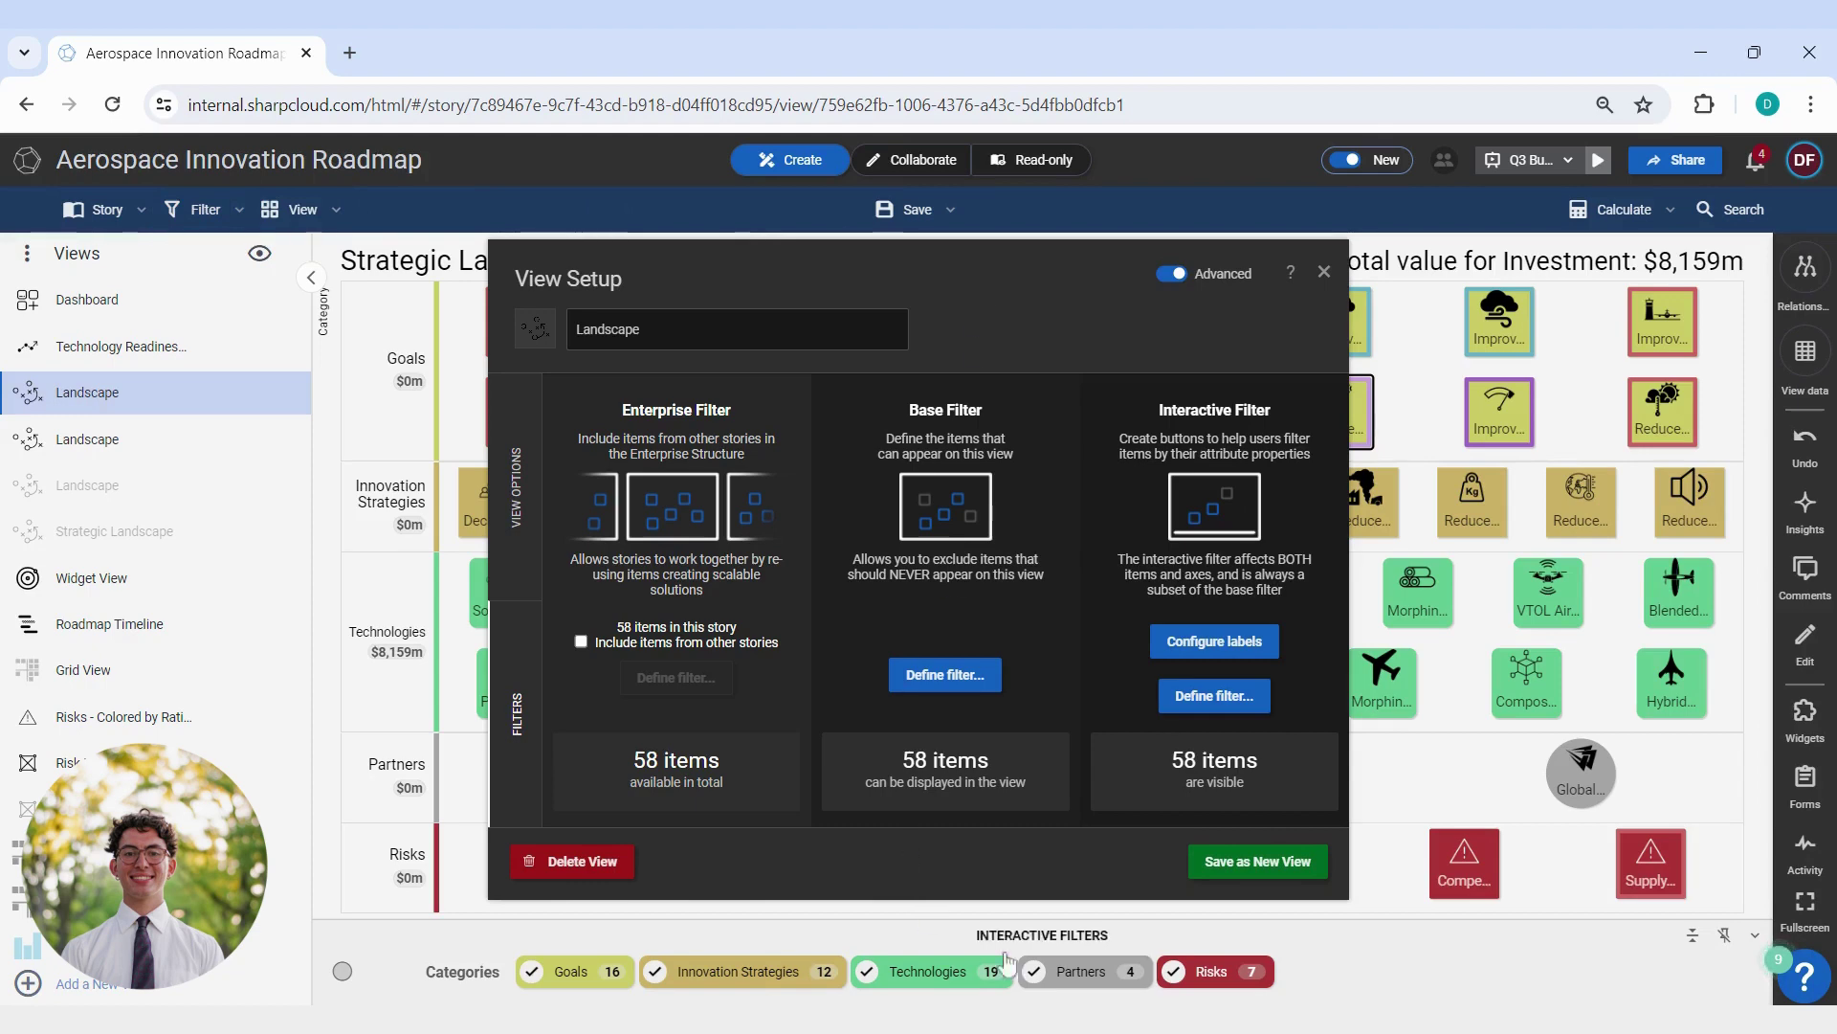
double_click(794, 971)
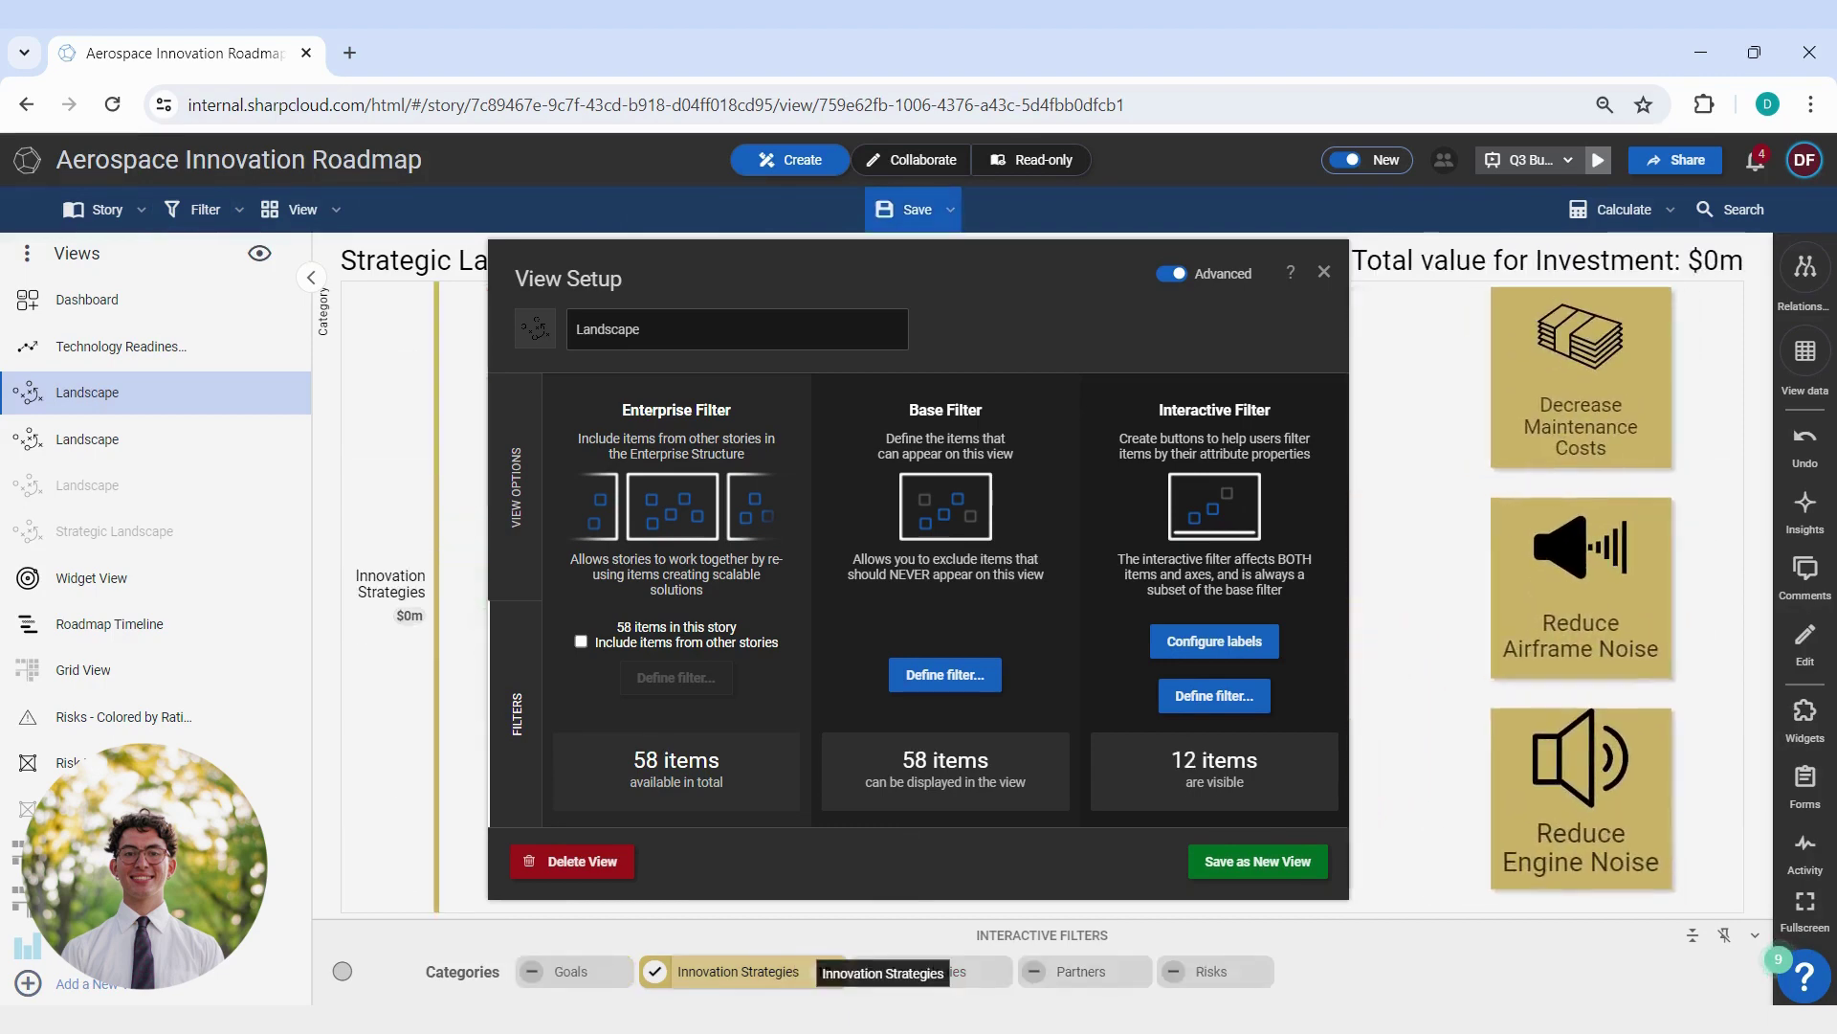
double_click(795, 970)
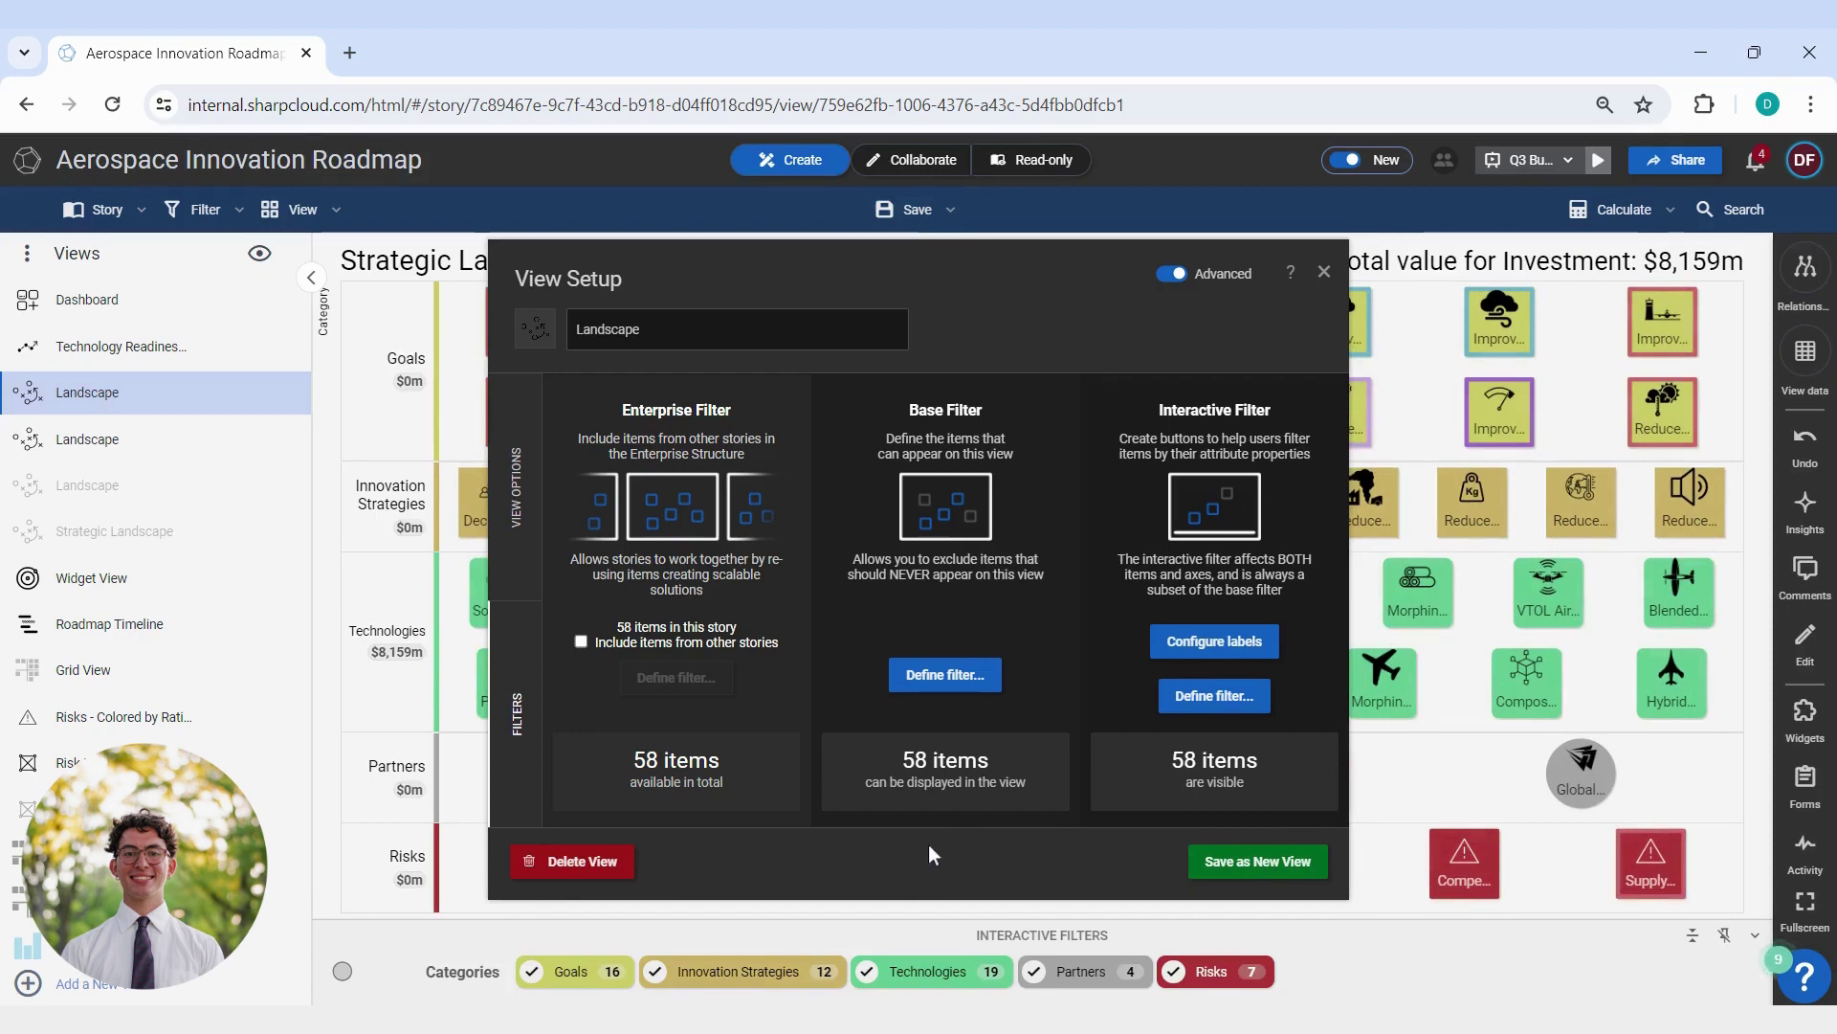
left_click(1325, 274)
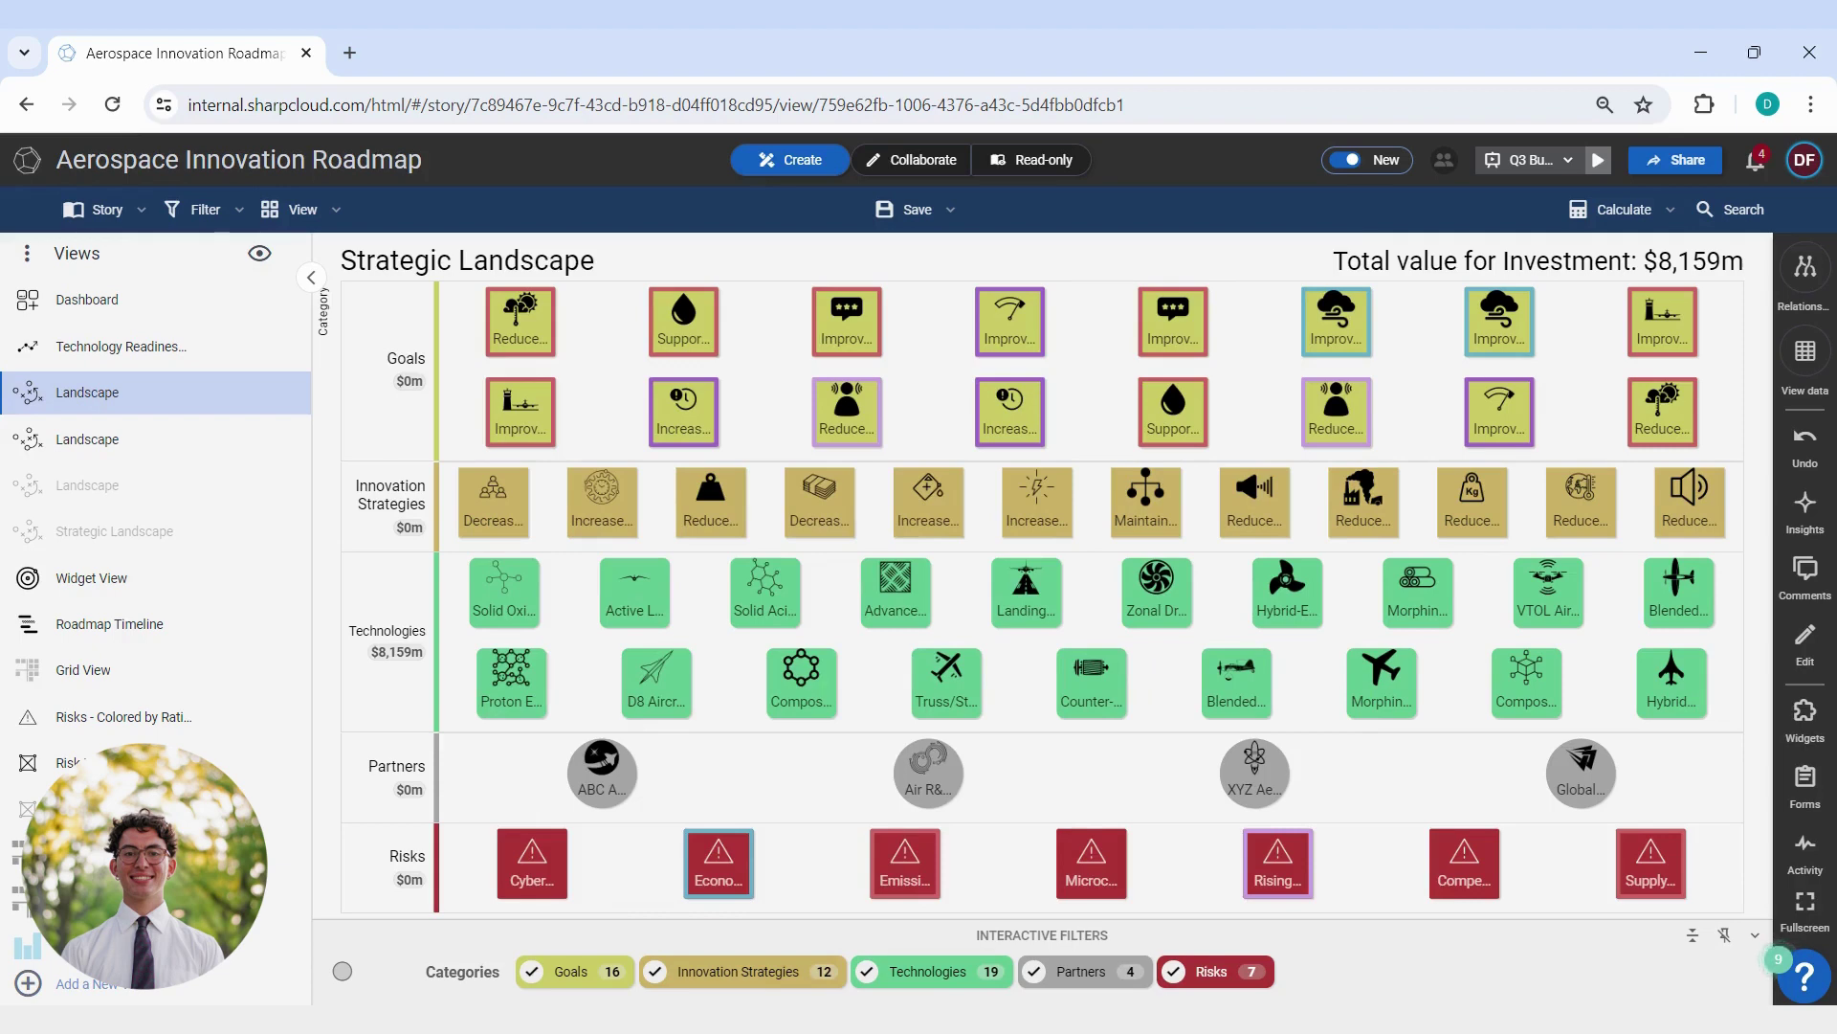
- Show and hide the relationships between items, view the Landscape view's item data as a table and return to the visualisation
left_click(1818, 281)
left_click(1818, 280)
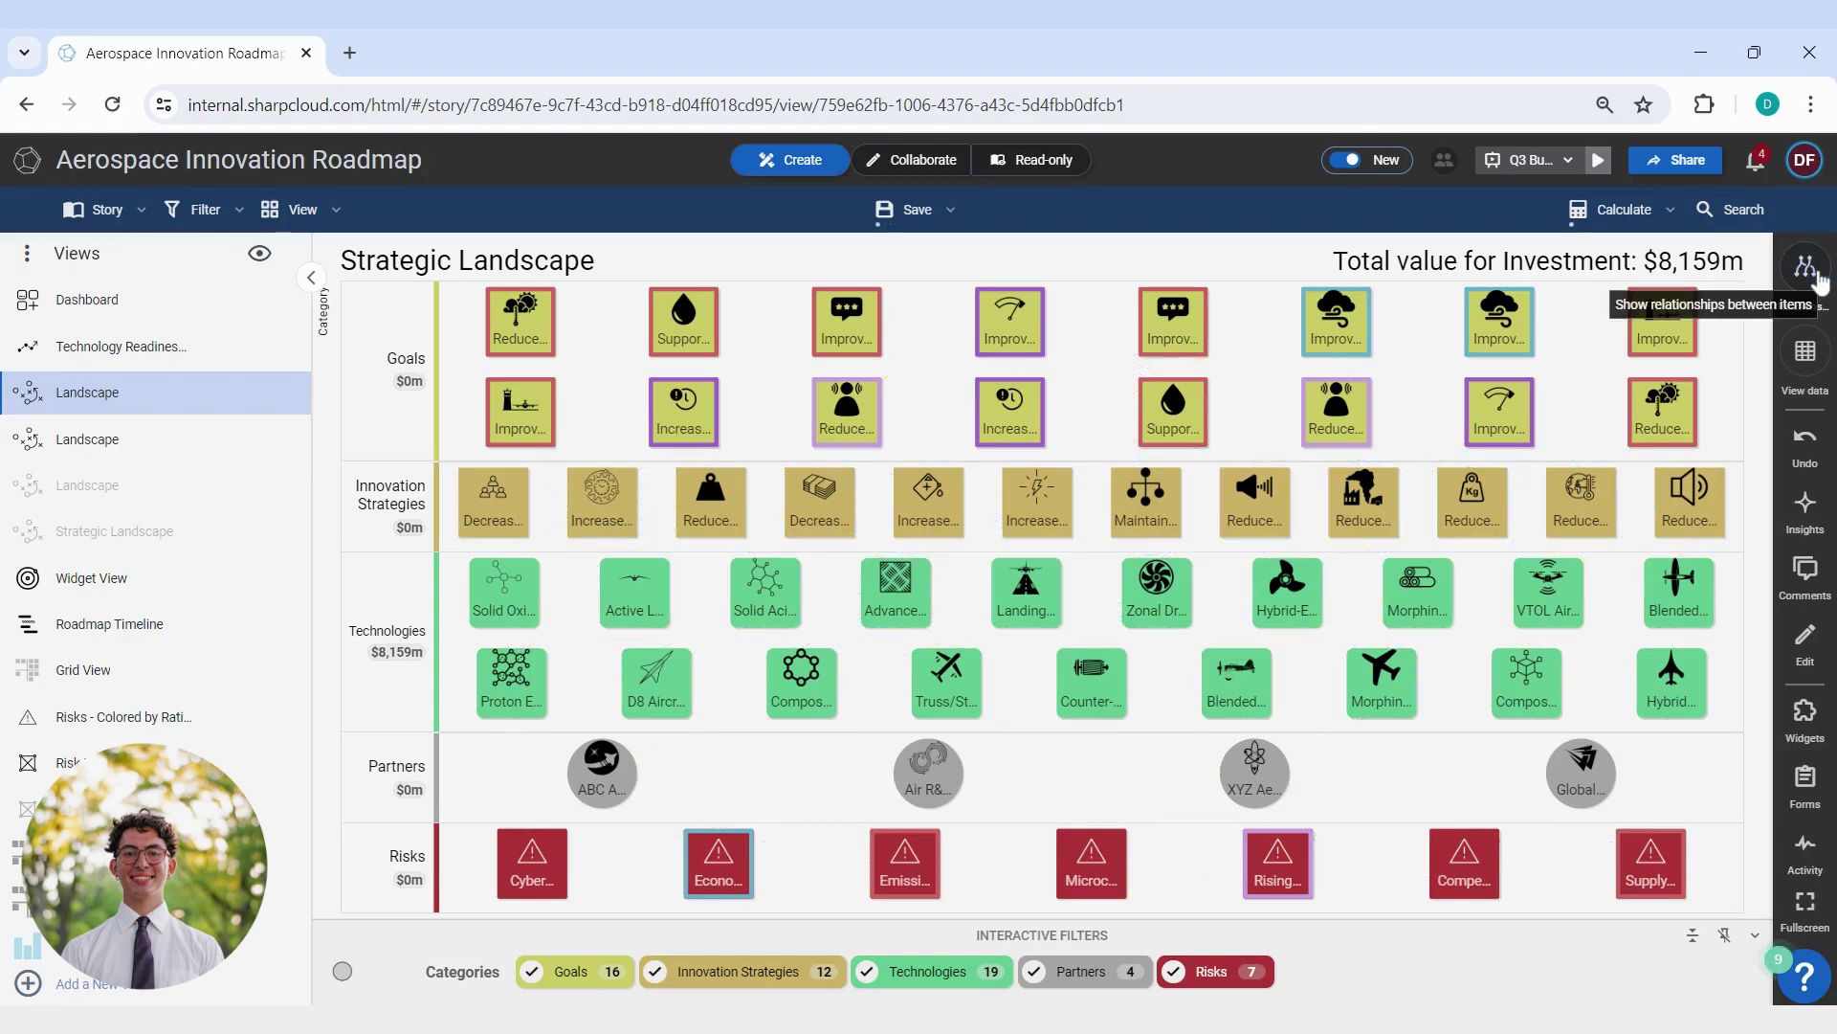
left_click(1805, 356)
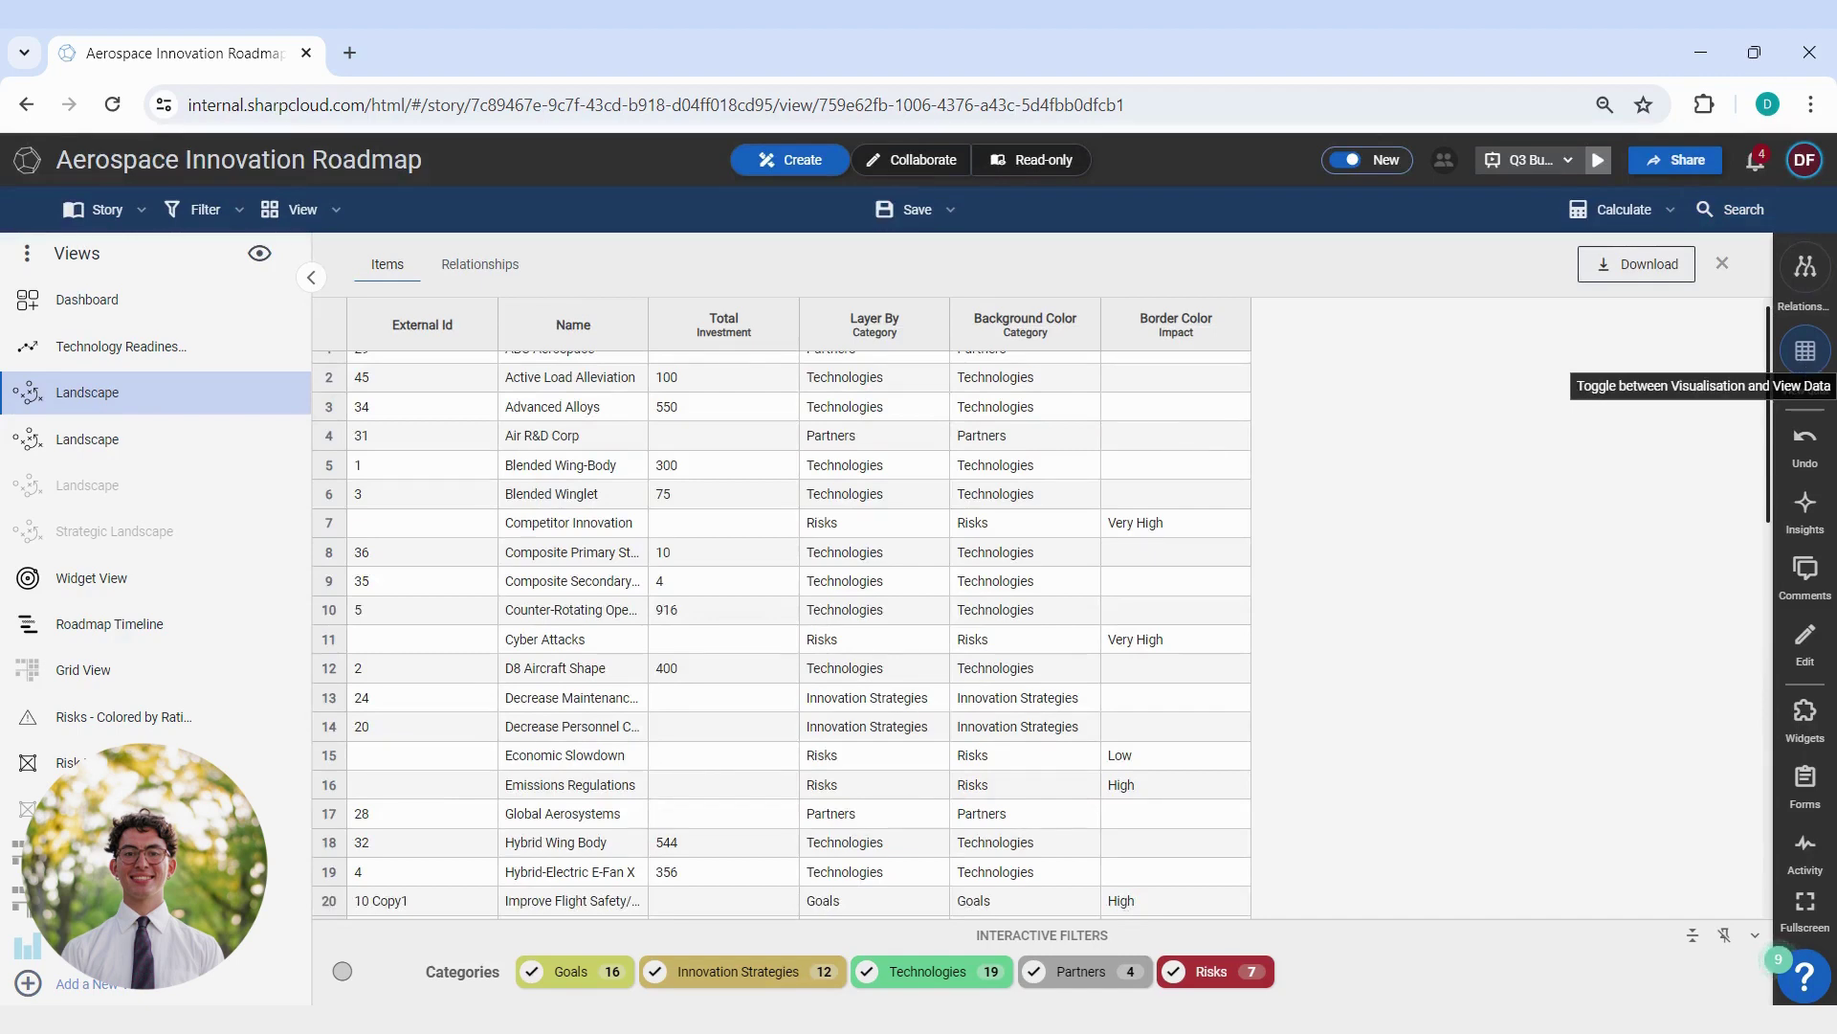
left_click(1806, 351)
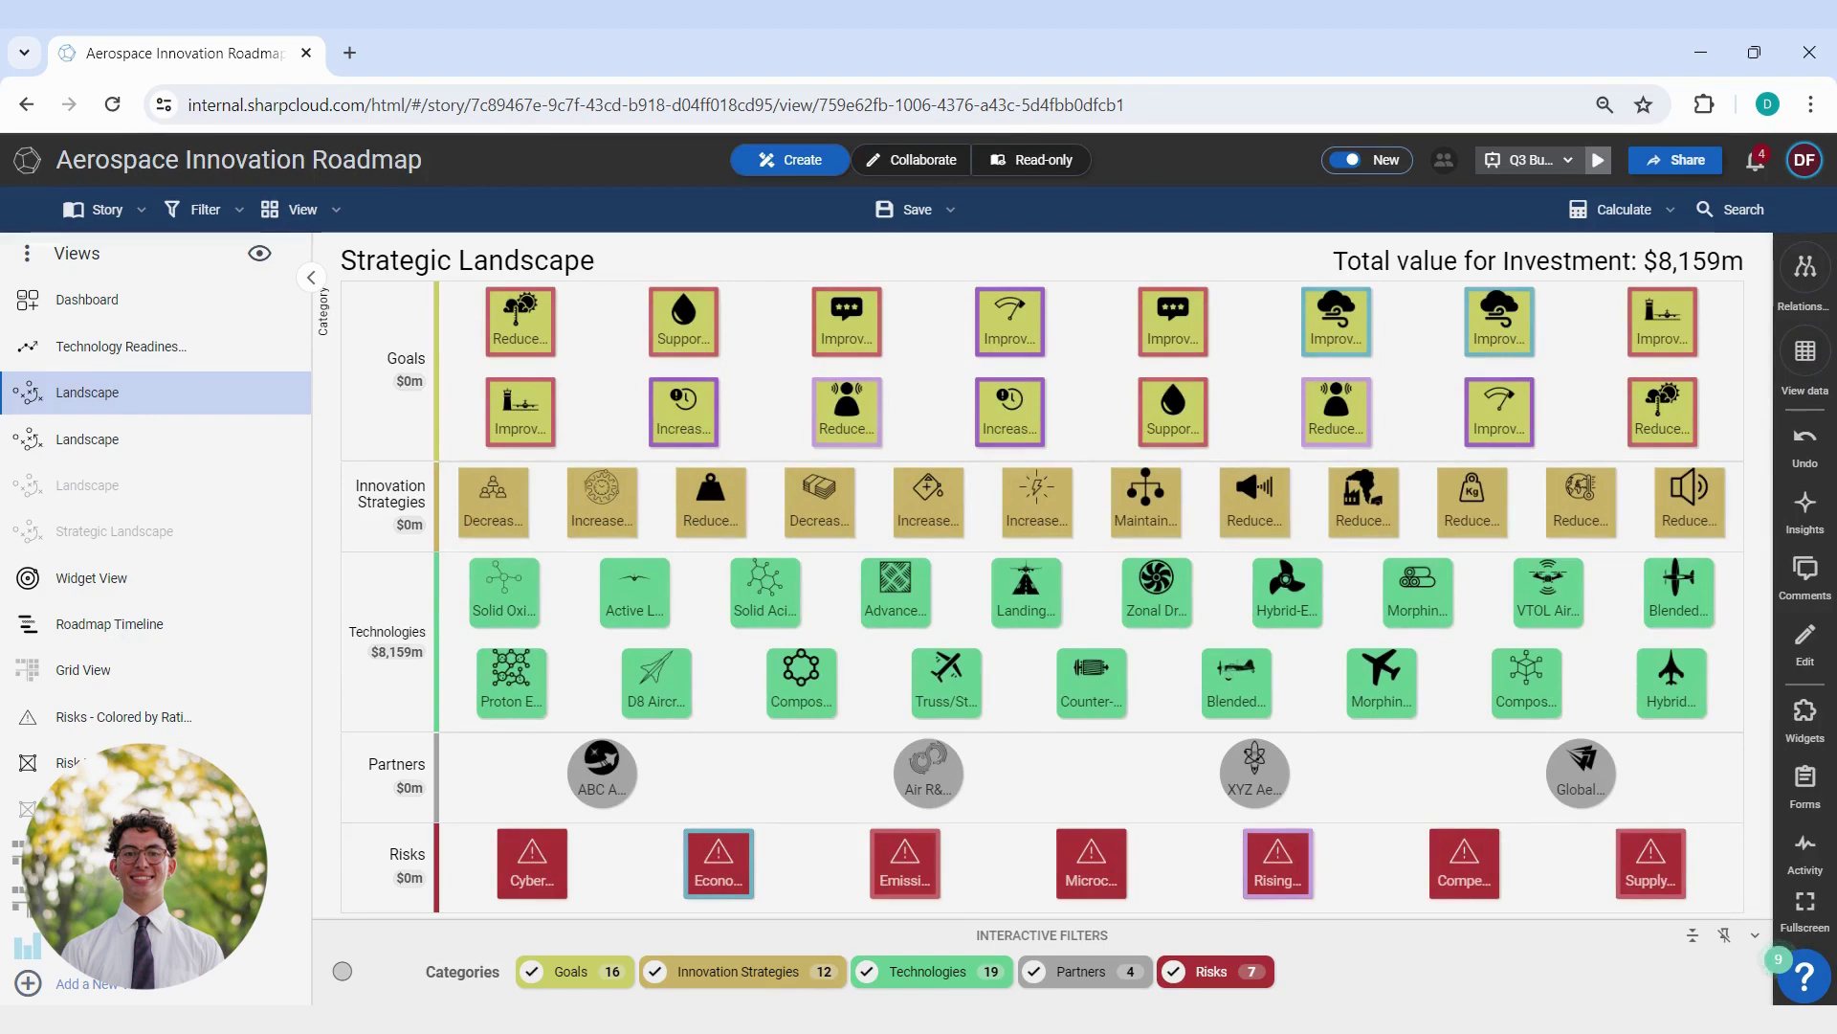
- View the comment feeds for the whole story and for the Improve Fuel Efficiency goal, and close the comments
left_click(1803, 574)
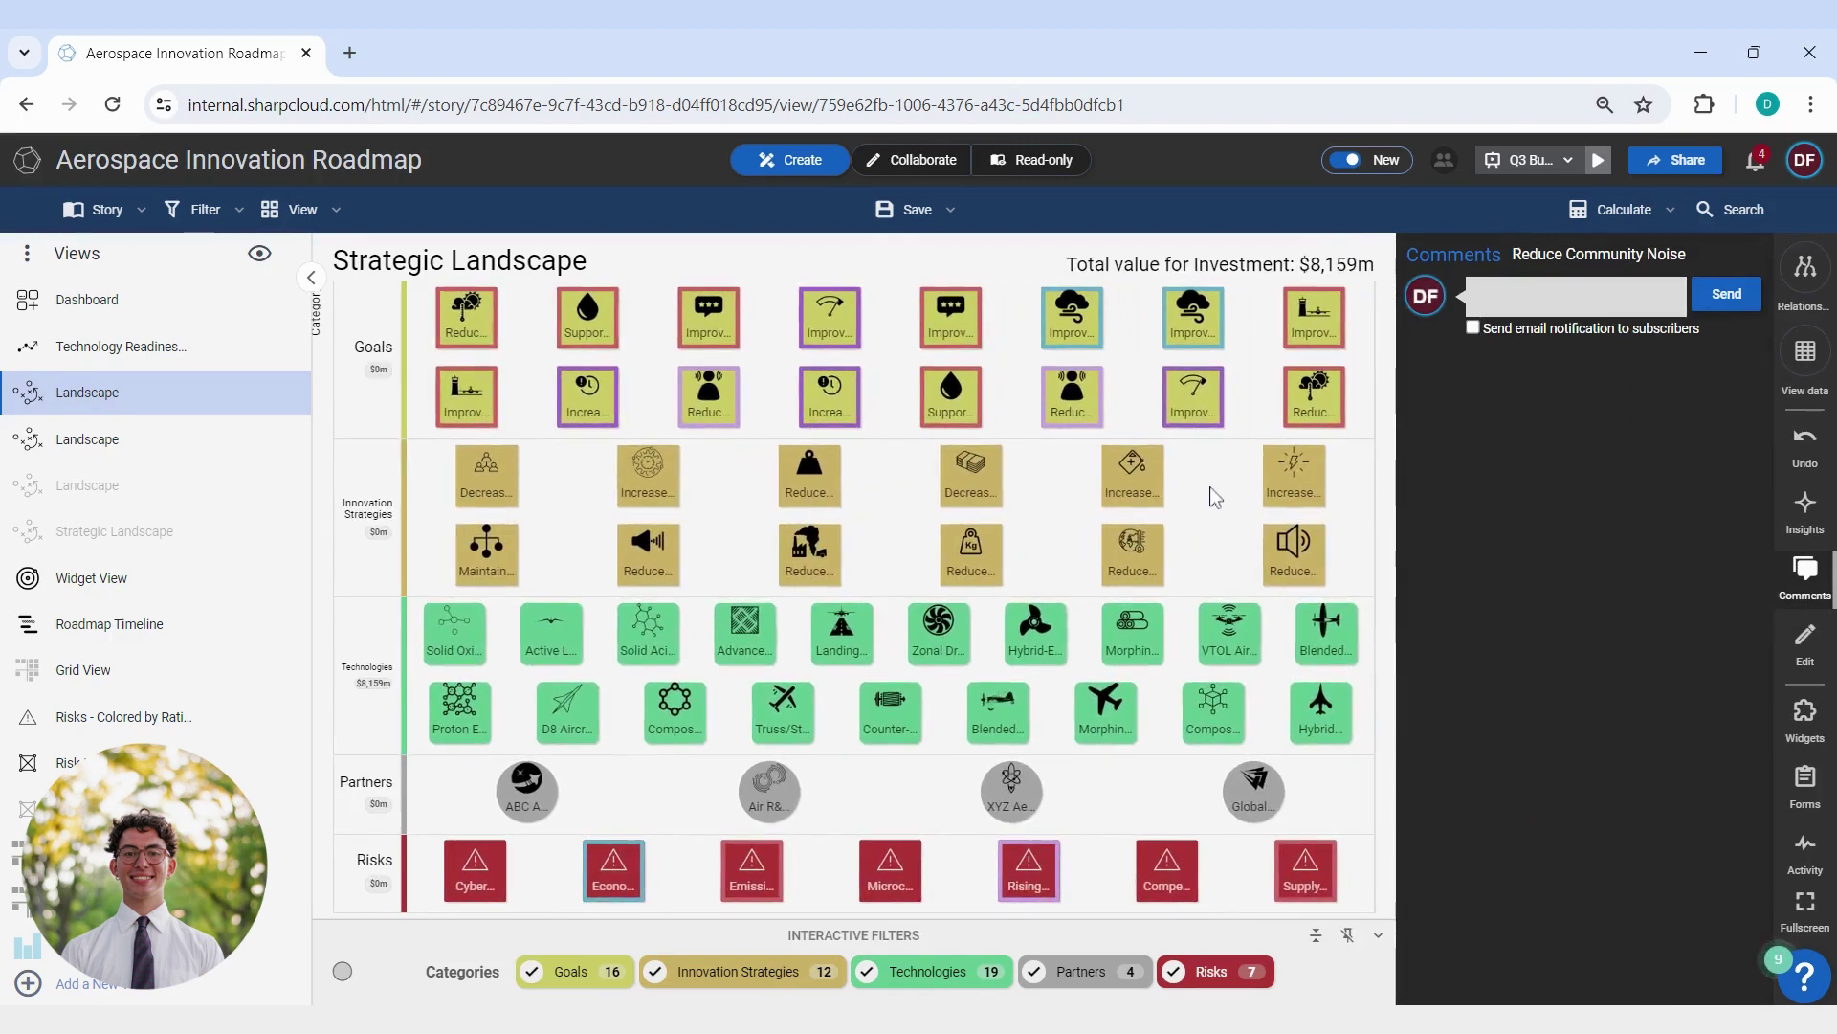
left_click(1210, 488)
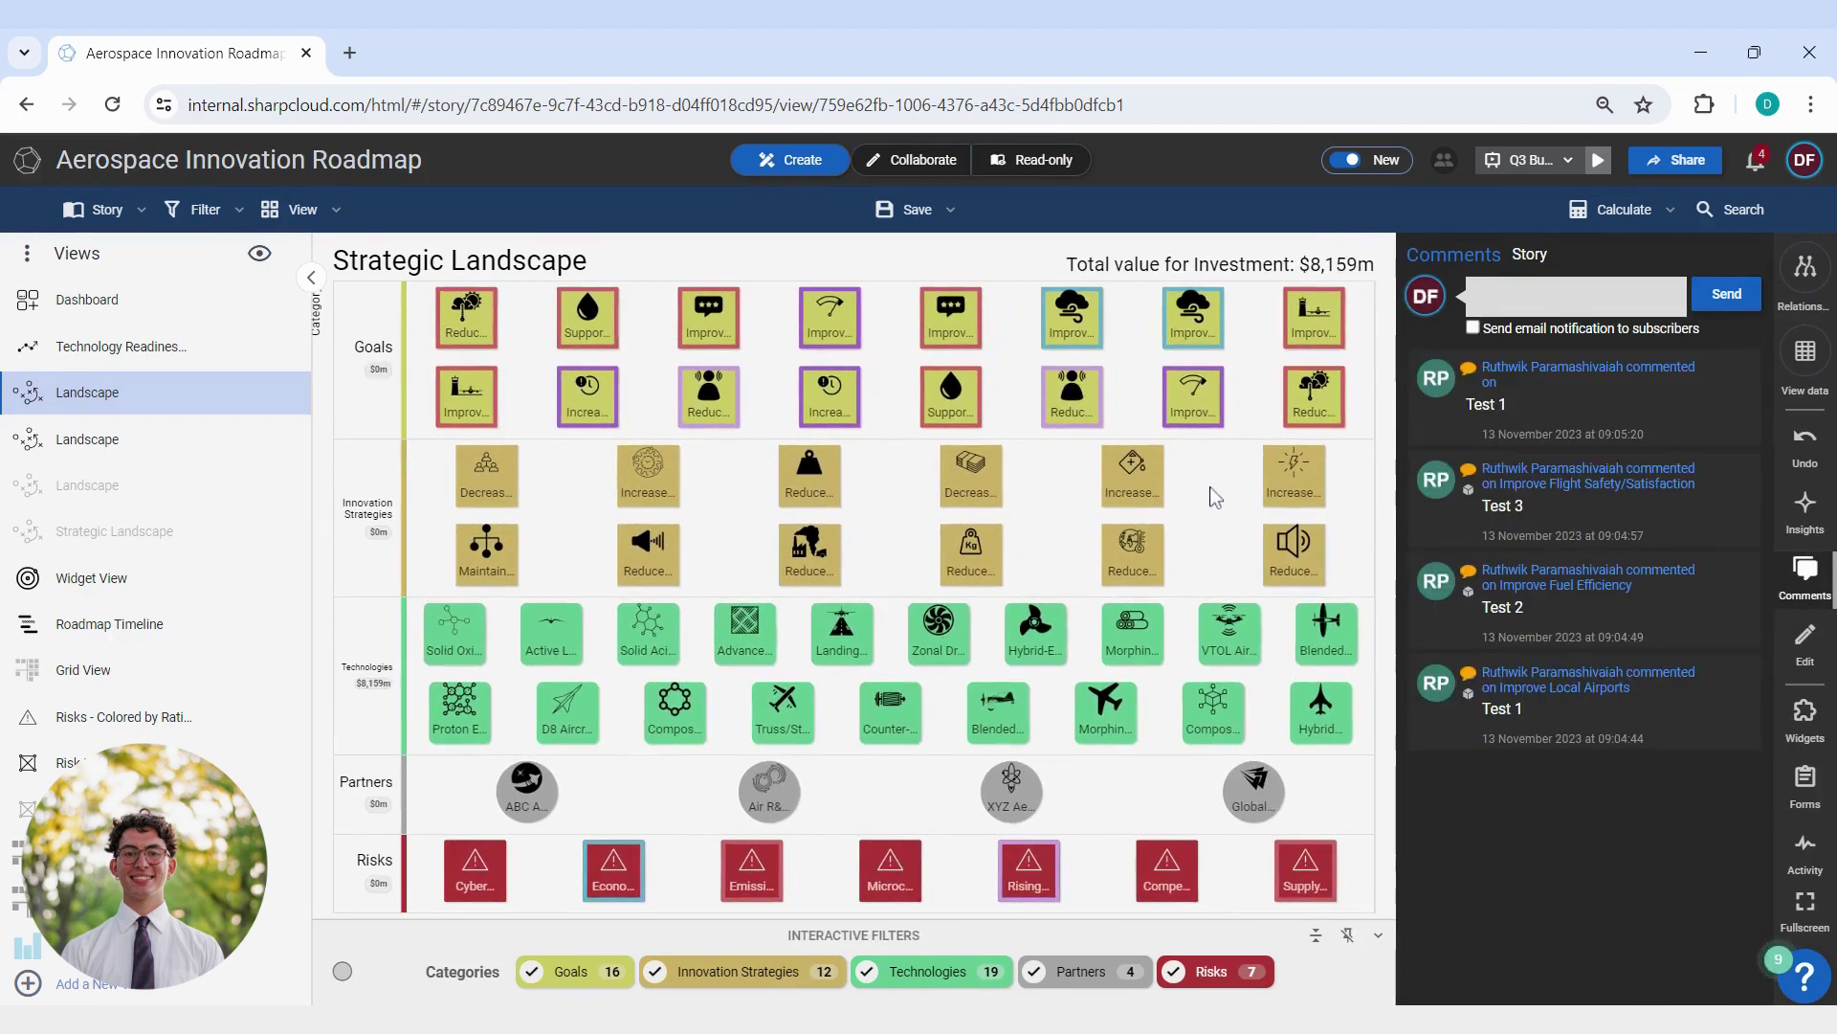
left_click(1201, 407)
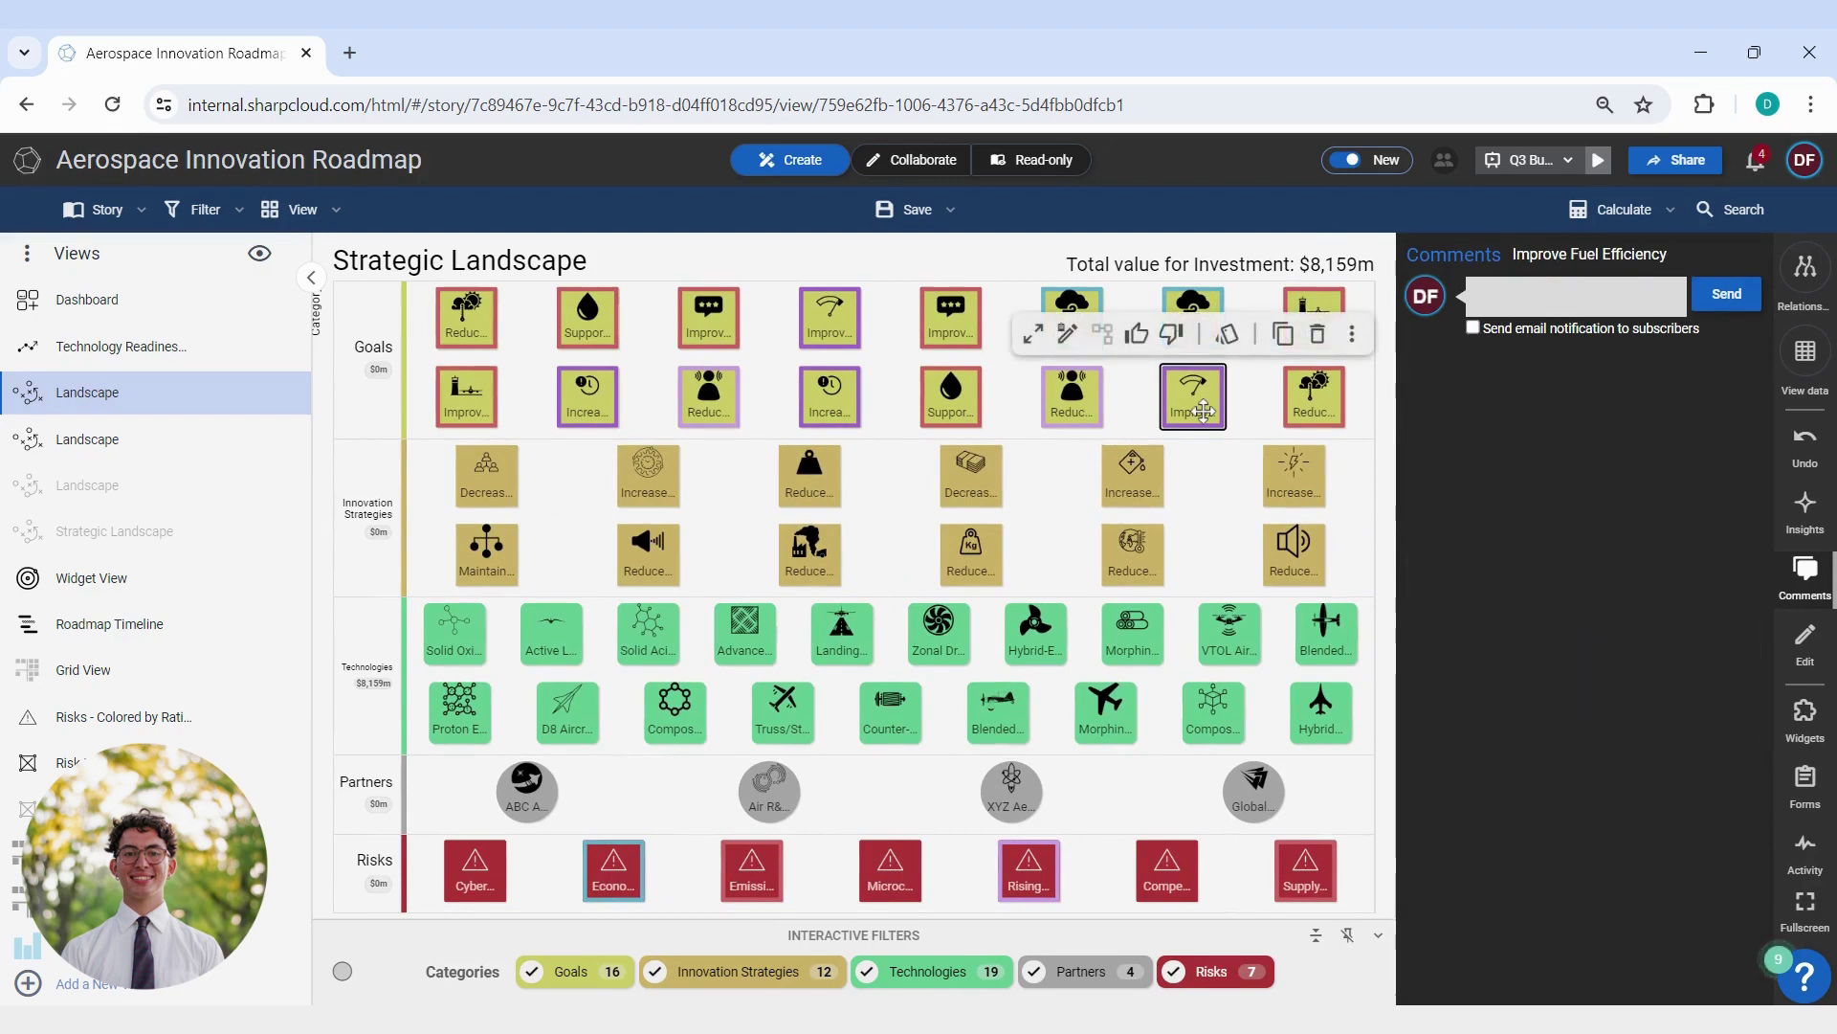
left_click(1808, 574)
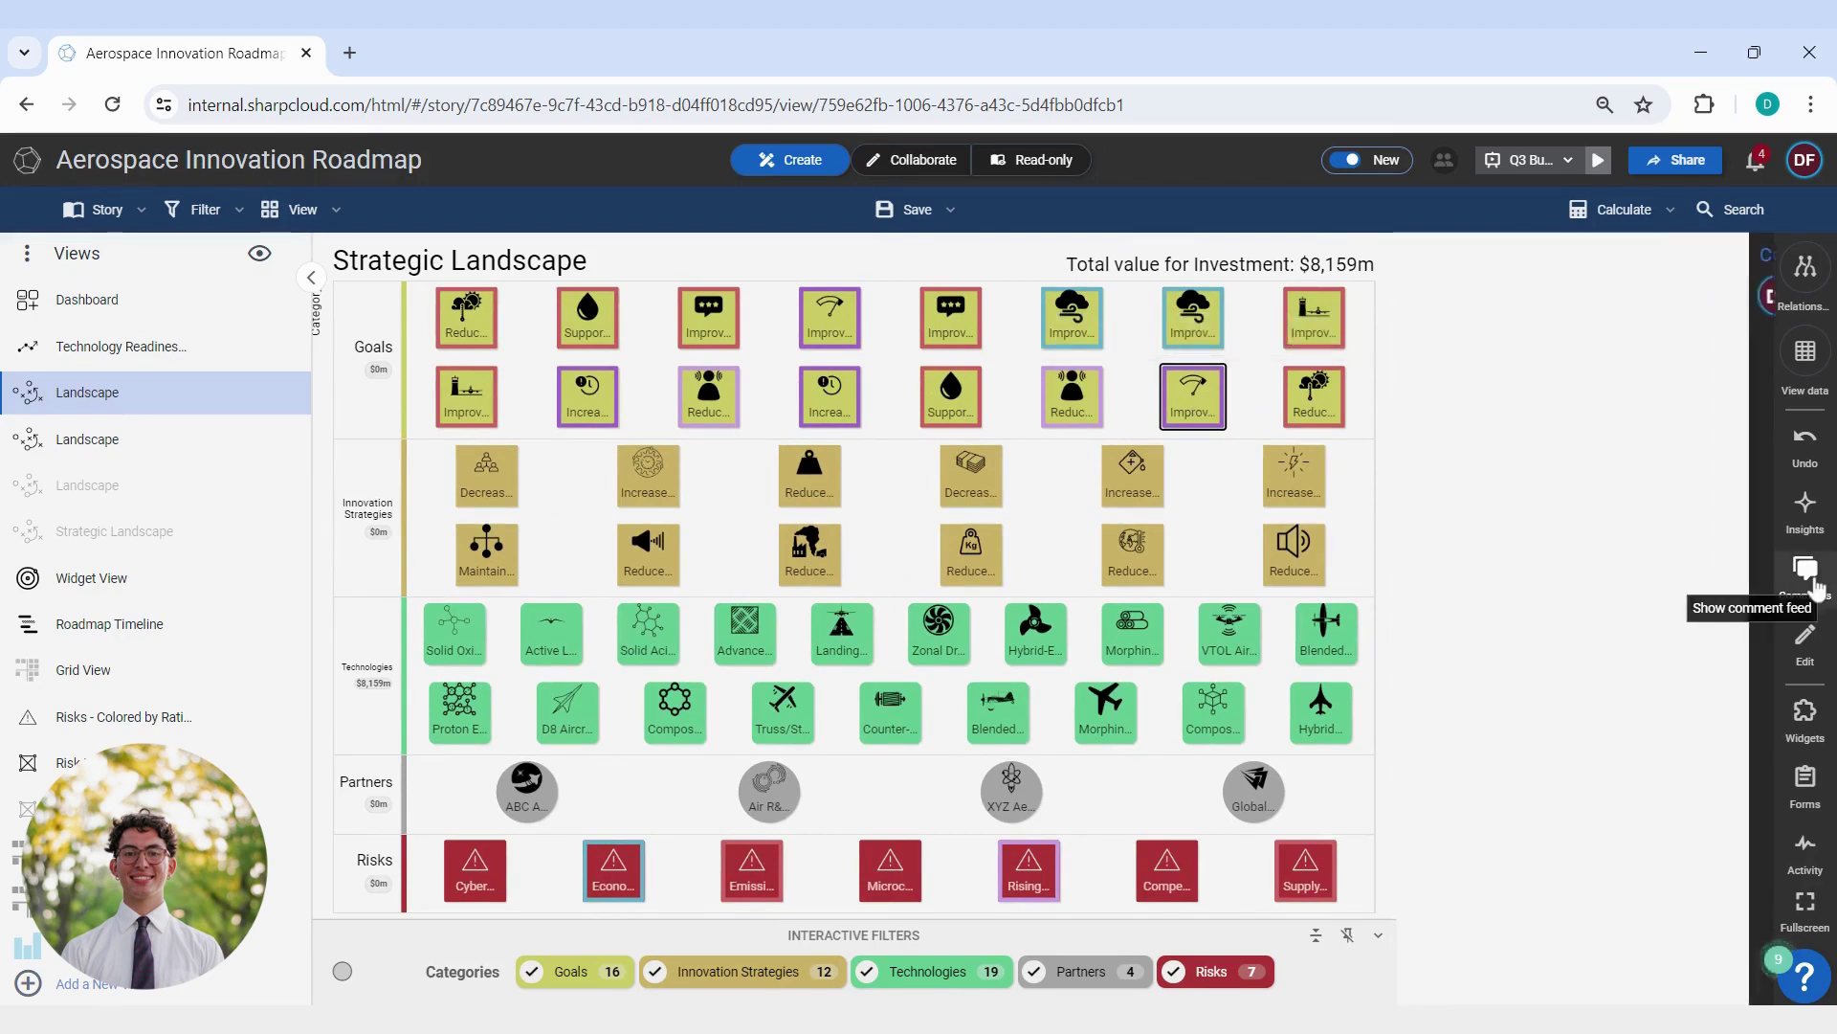